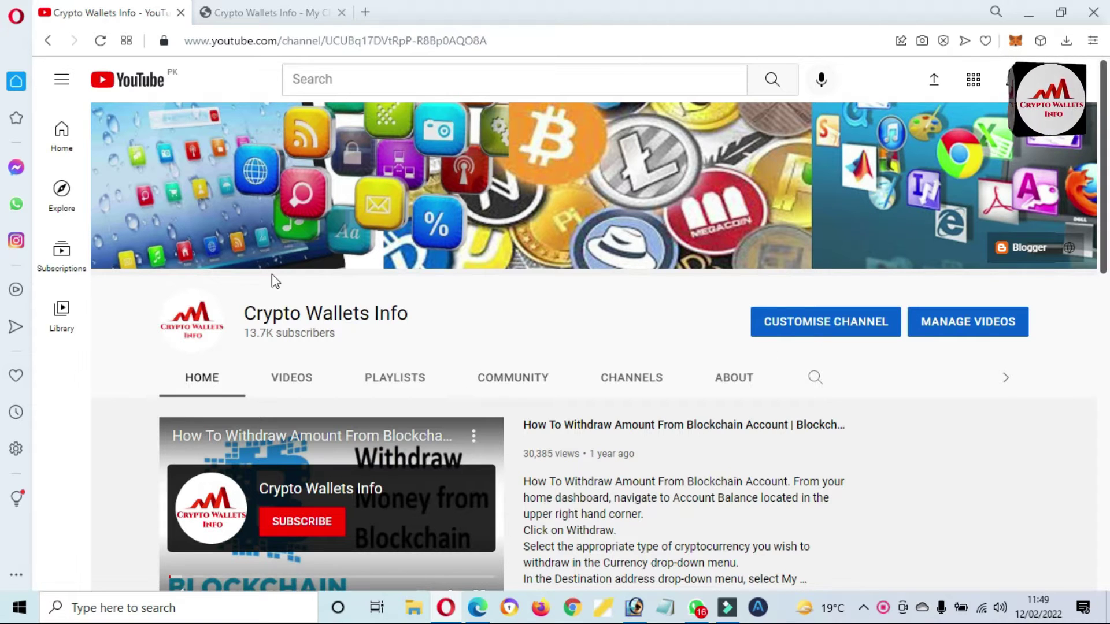
- Highlight the channel name on YouTube and switch to the cryptowalletsinfo.com tab
left_click_drag(247, 314, 443, 329)
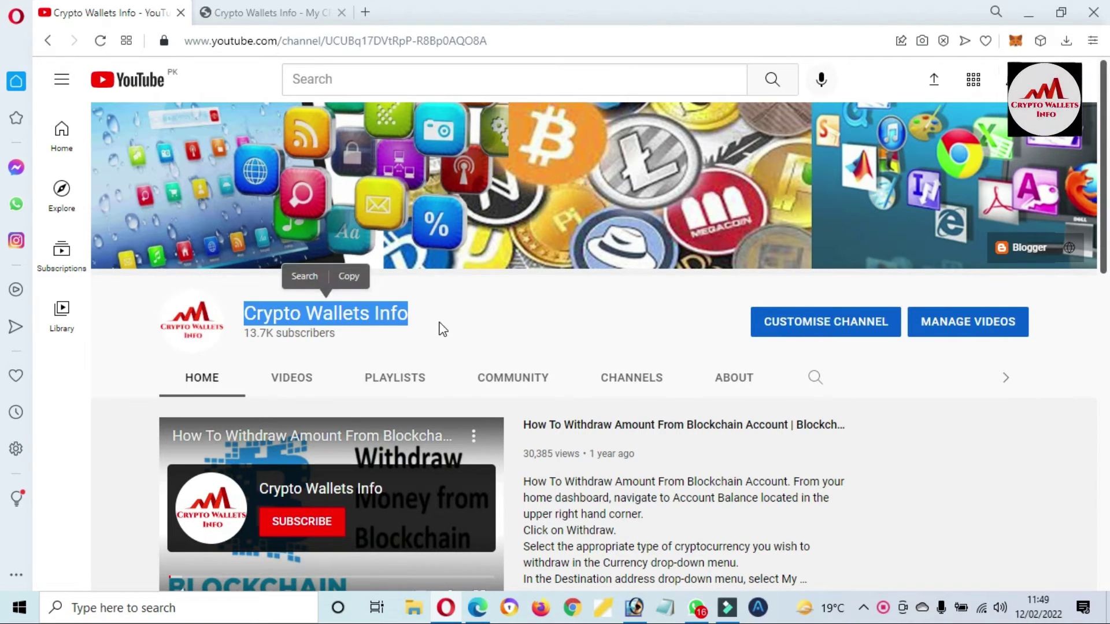
left_click(249, 8)
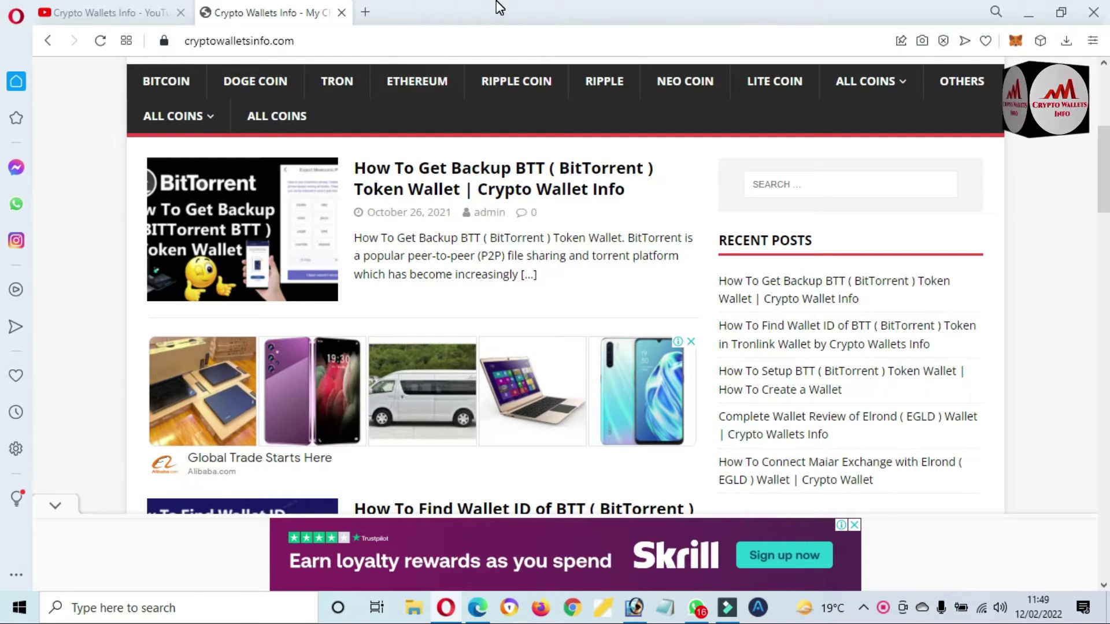
- Unlock MetaMask with the wallet password, re-entering it after the first attempt is rejected
left_click(1019, 38)
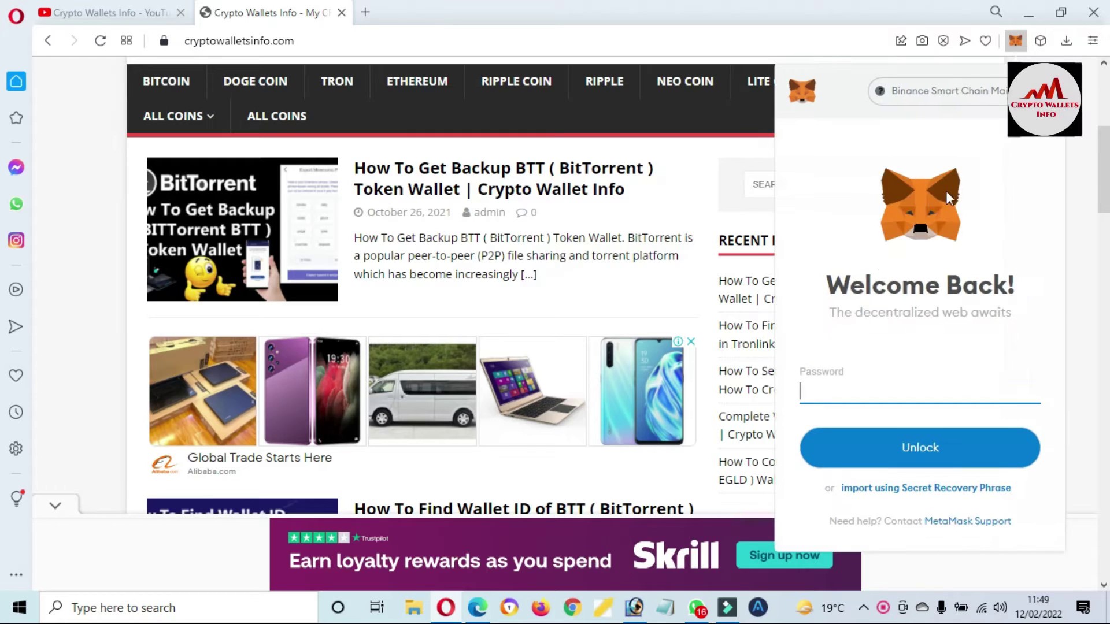
type("•")
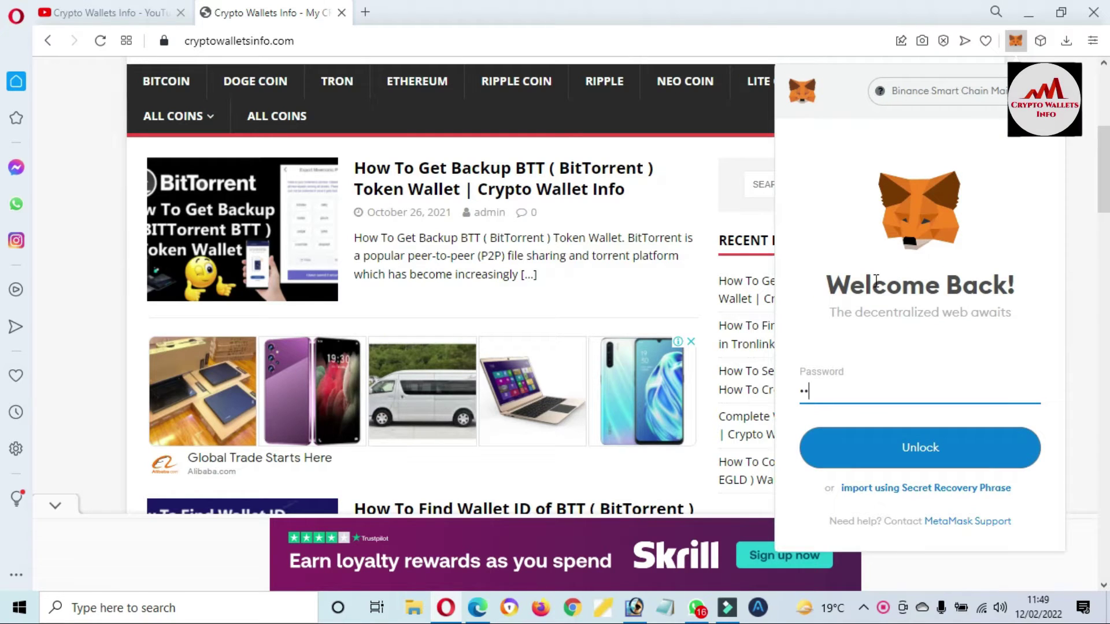
type("•••••")
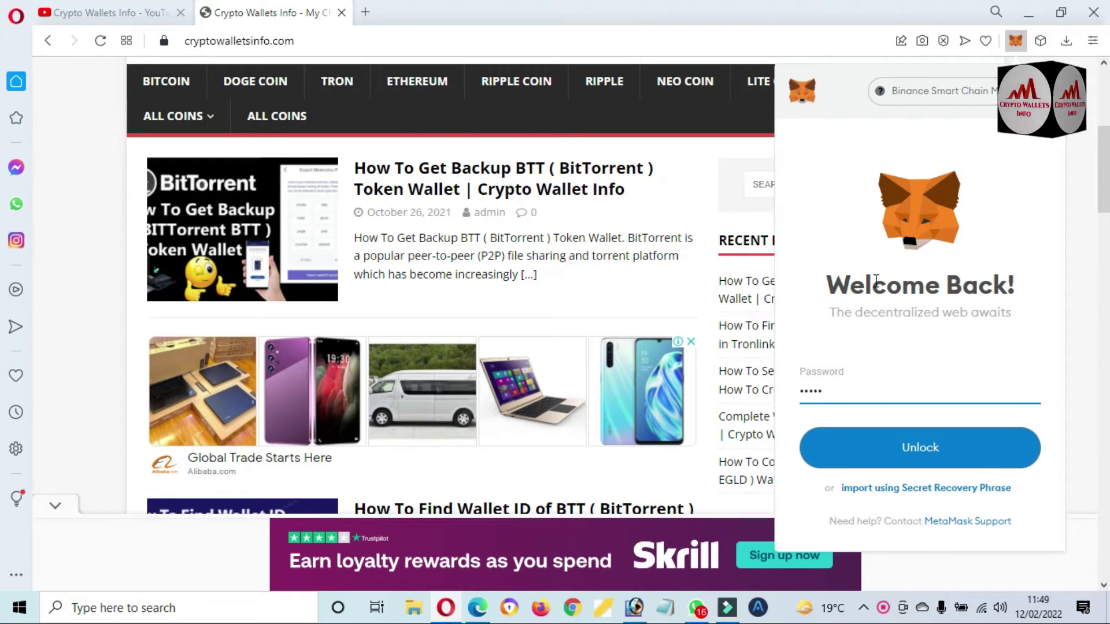
type("•••••••")
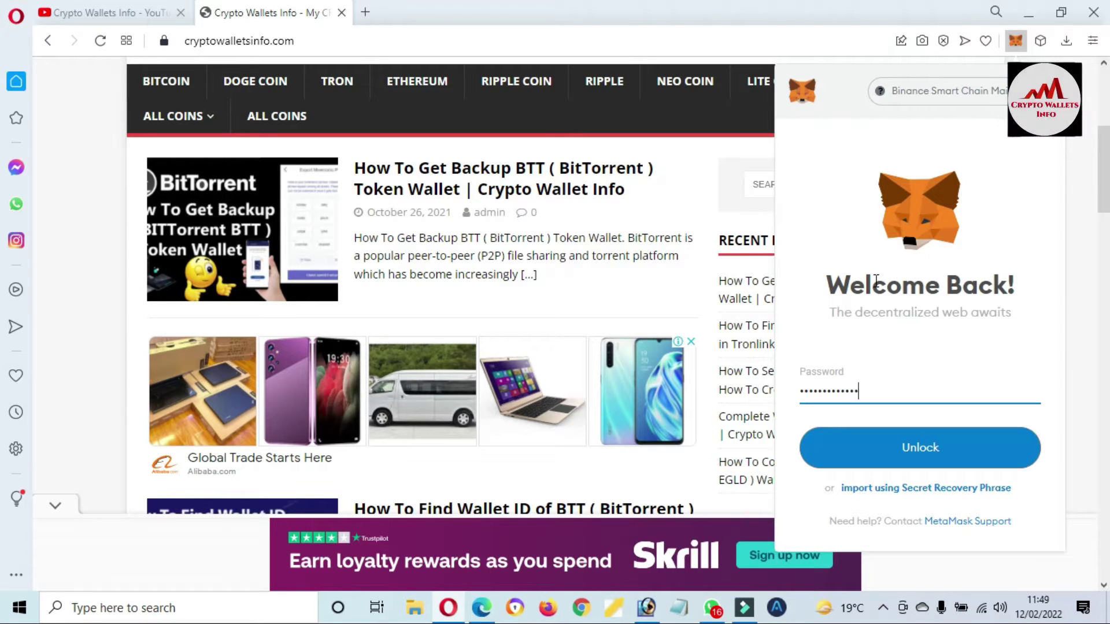
left_click(912, 447)
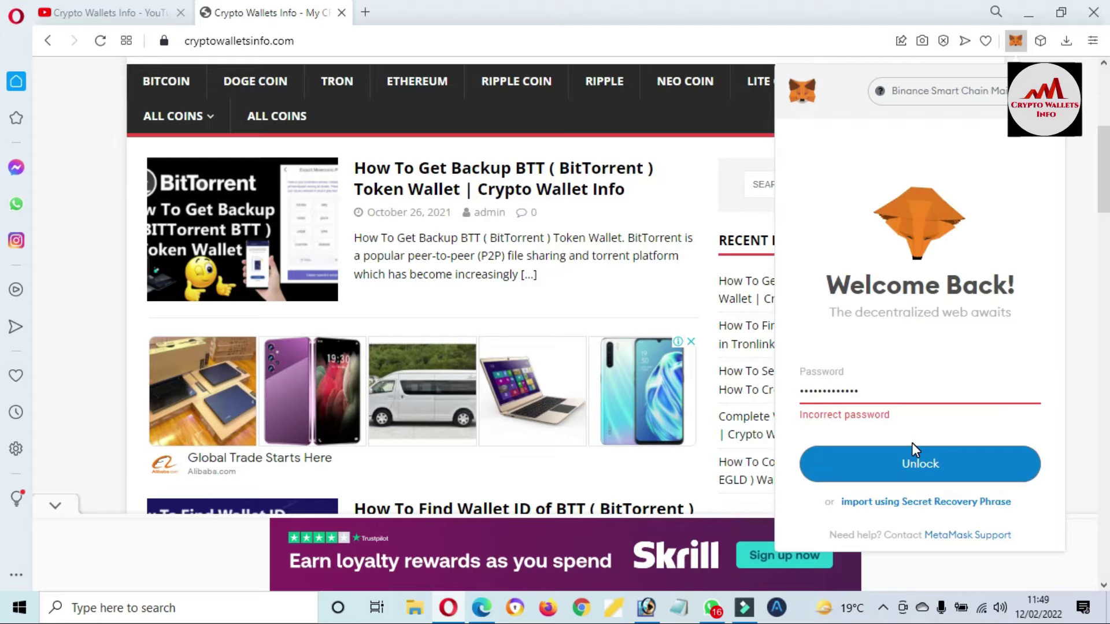
double_click(879, 390)
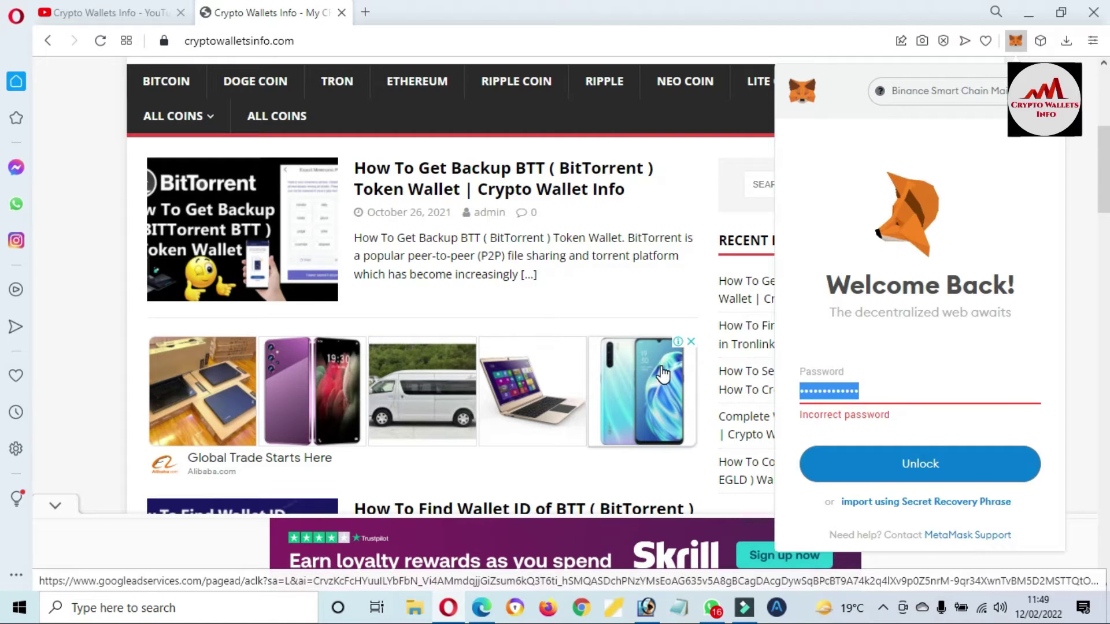
key("BackSpace")
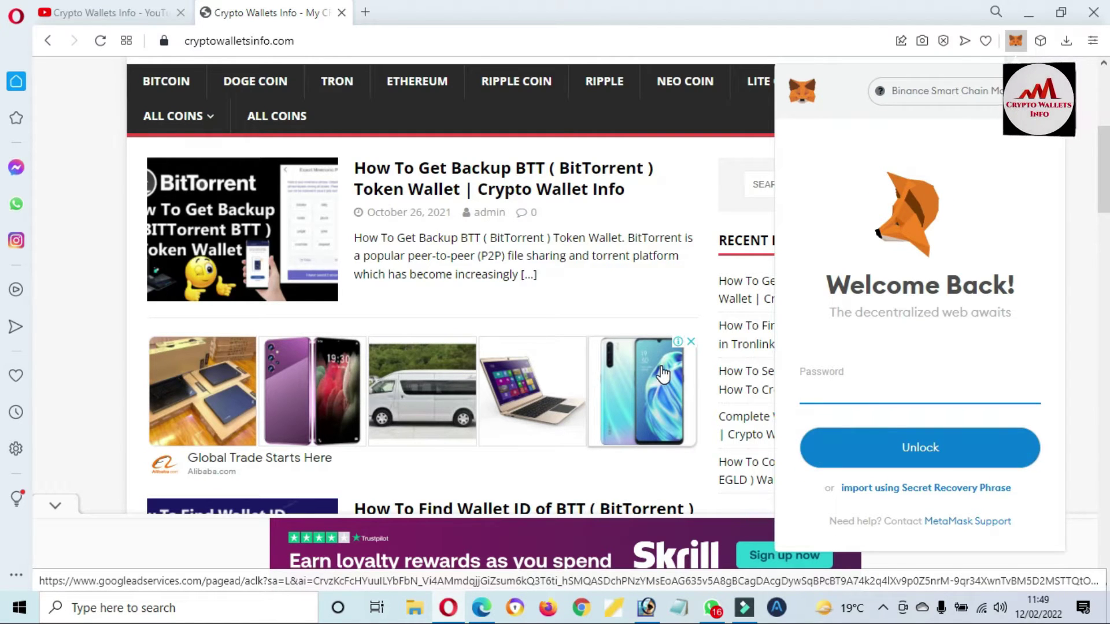
type("•")
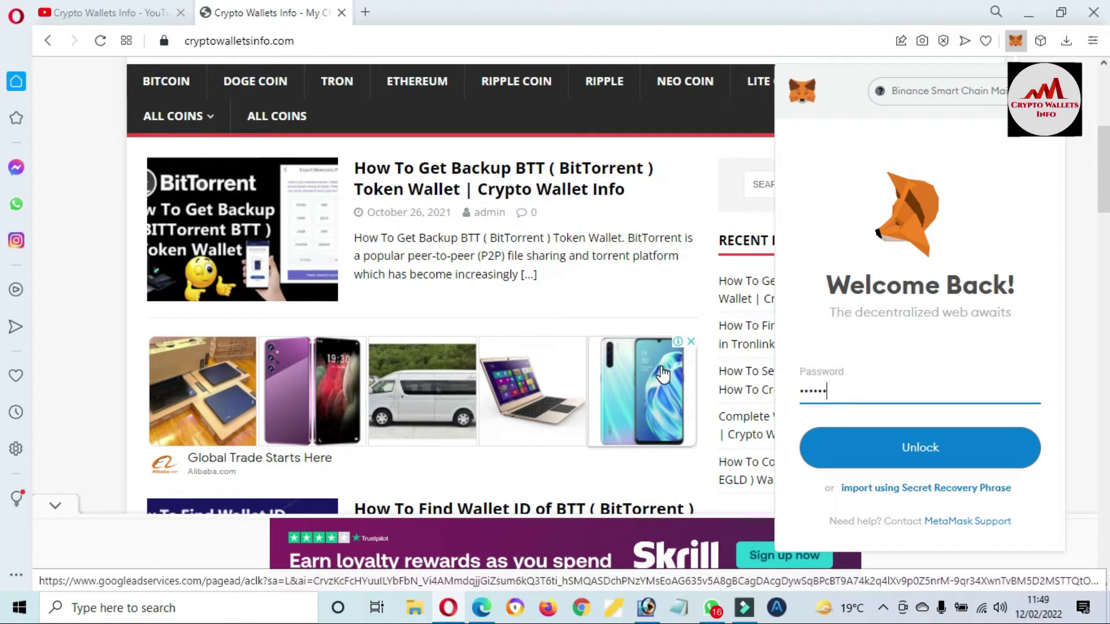
type("••••••")
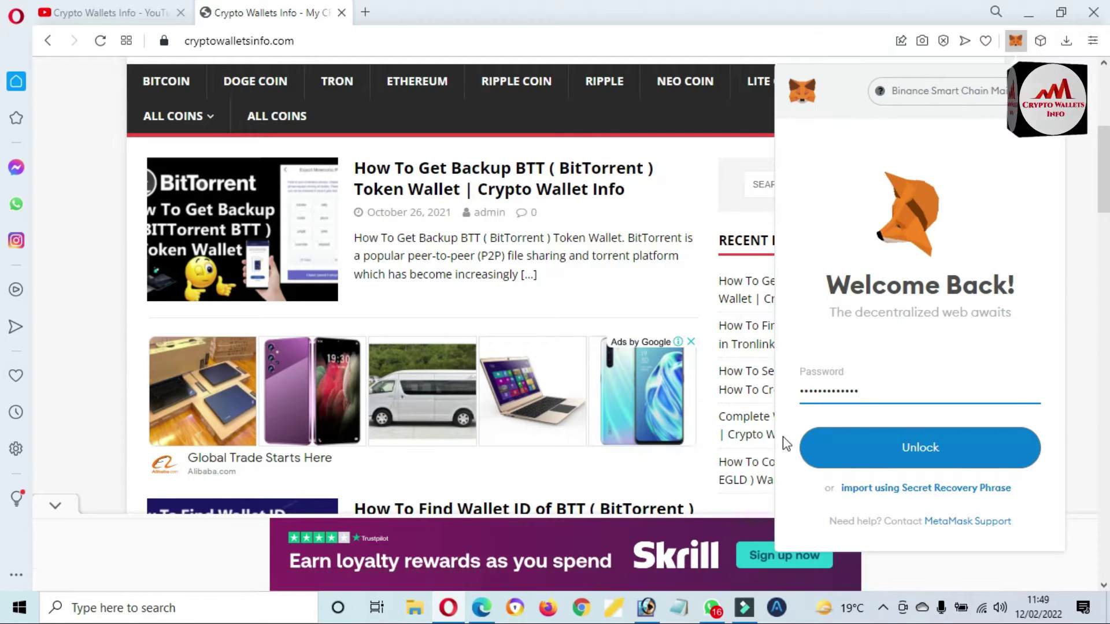
left_click(933, 450)
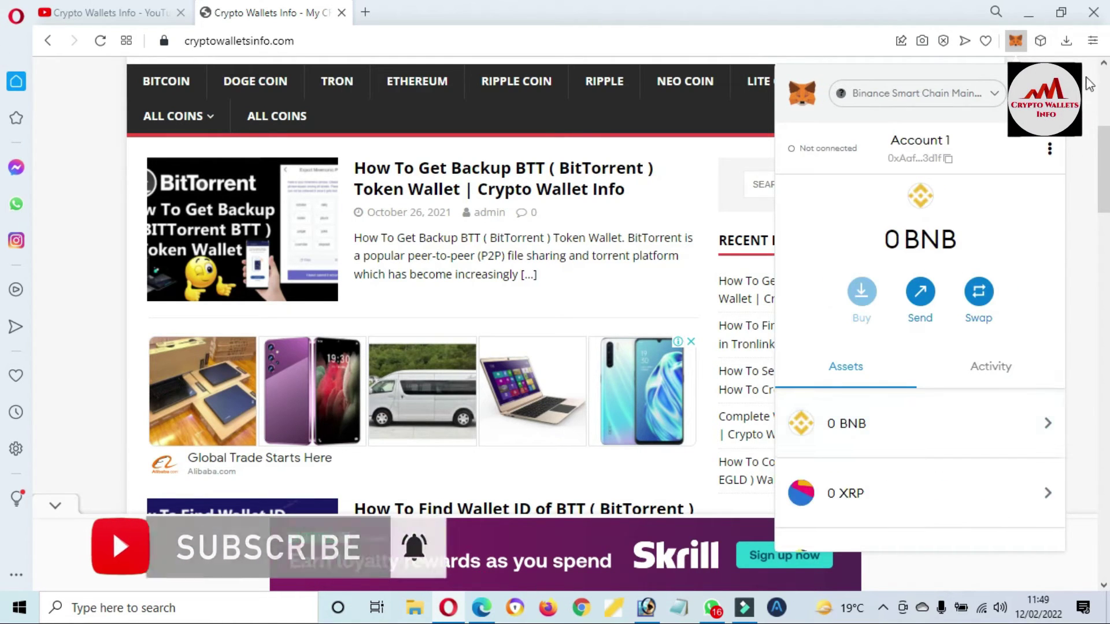
- Expand MetaMask into its own tab and switch the network to Ethereum Mainnet
left_click(1049, 148)
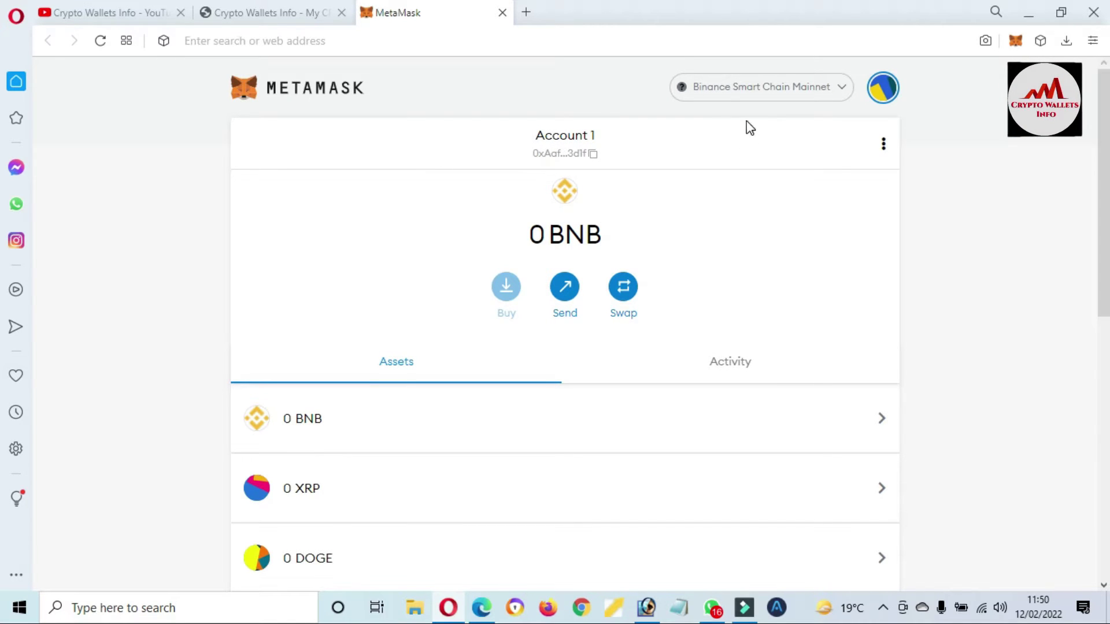
left_click(843, 91)
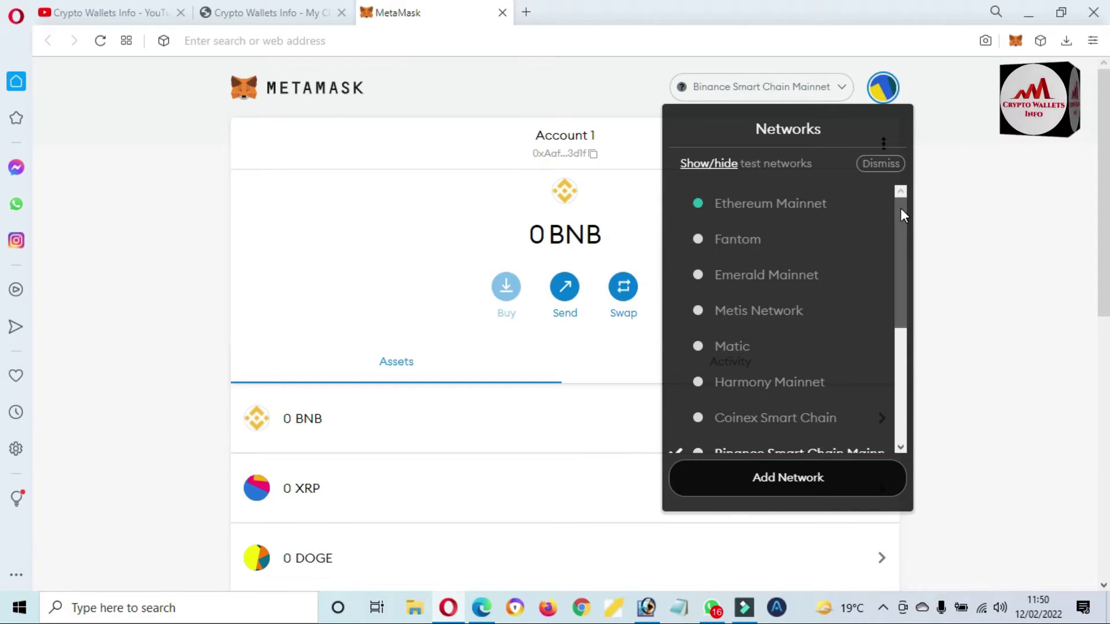
left_click(763, 203)
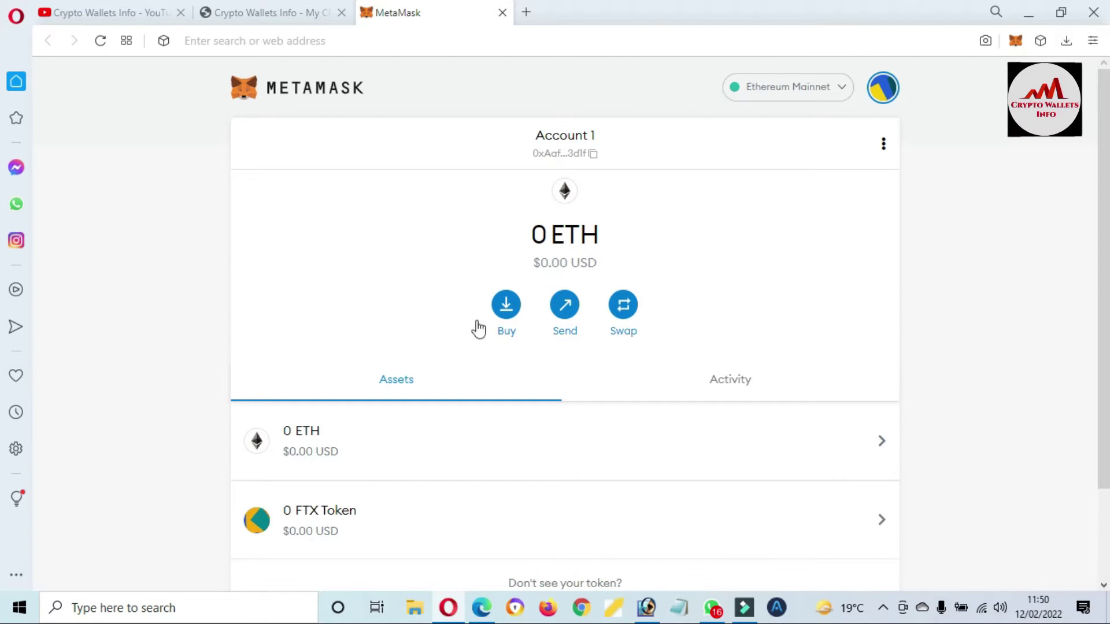
- Scroll through the wallet page and highlight the support help line
scroll(3, 433, "down", 2)
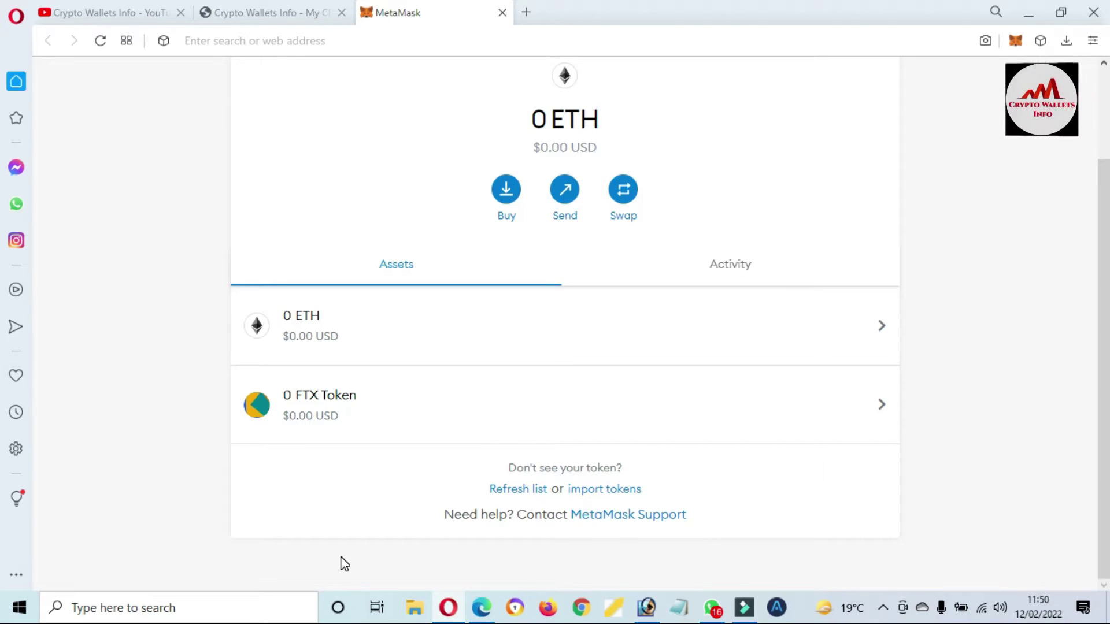
left_click_drag(850, 495, 830, 529)
left_click(830, 529)
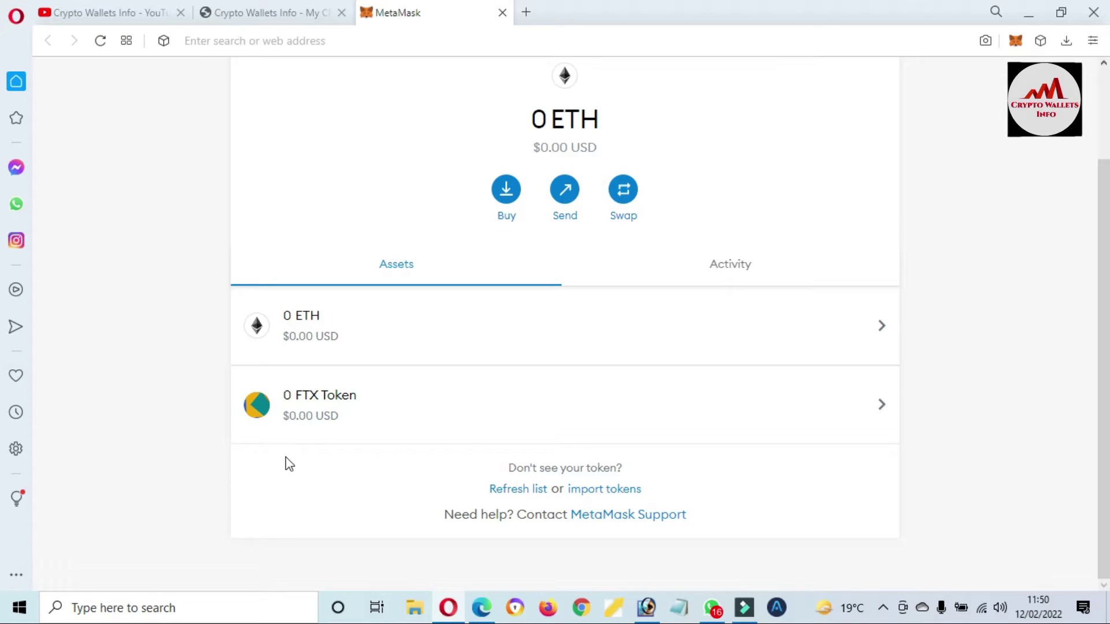
scroll(5, 288, "up", 2)
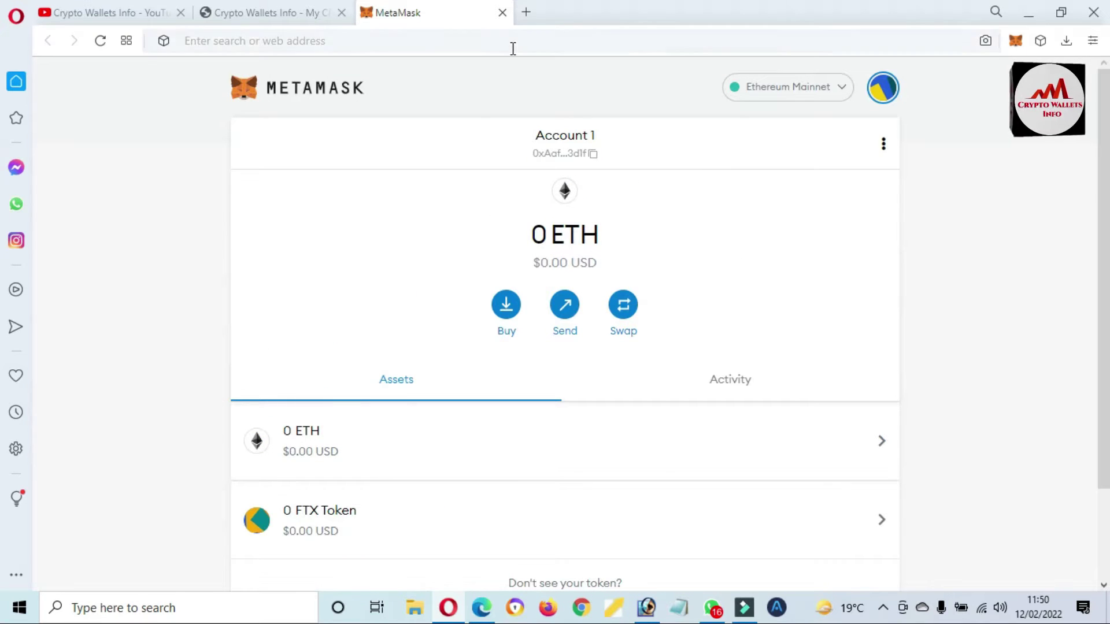
- Load coinmarketcap.com in a new tab and scroll the price table down to USD Coin
left_click(527, 9)
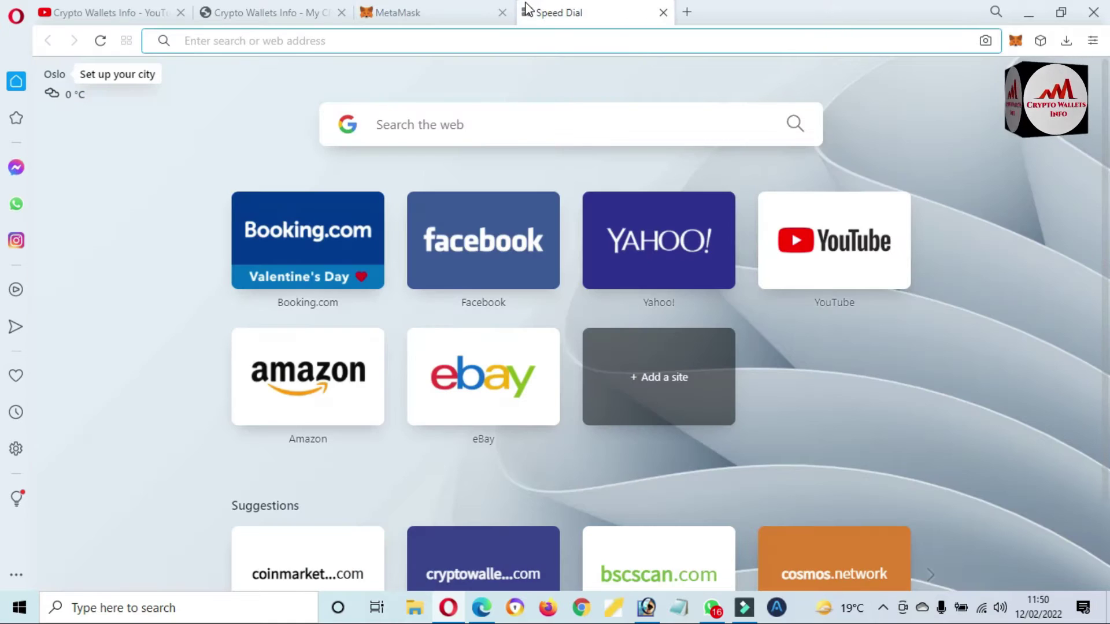
type("coinmarketcap.com")
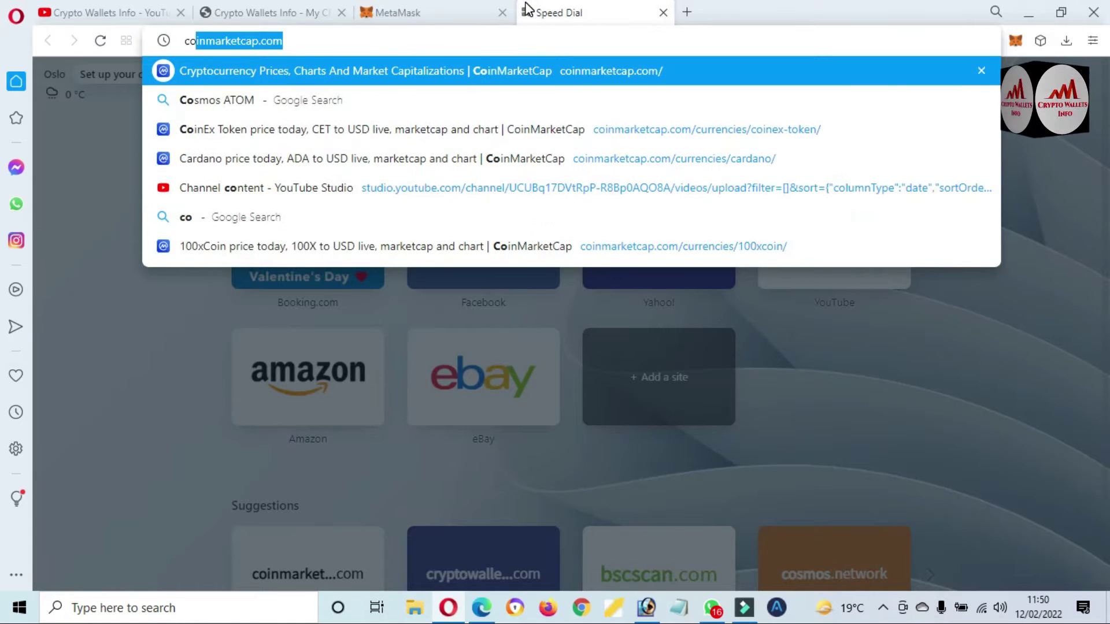
left_click(453, 66)
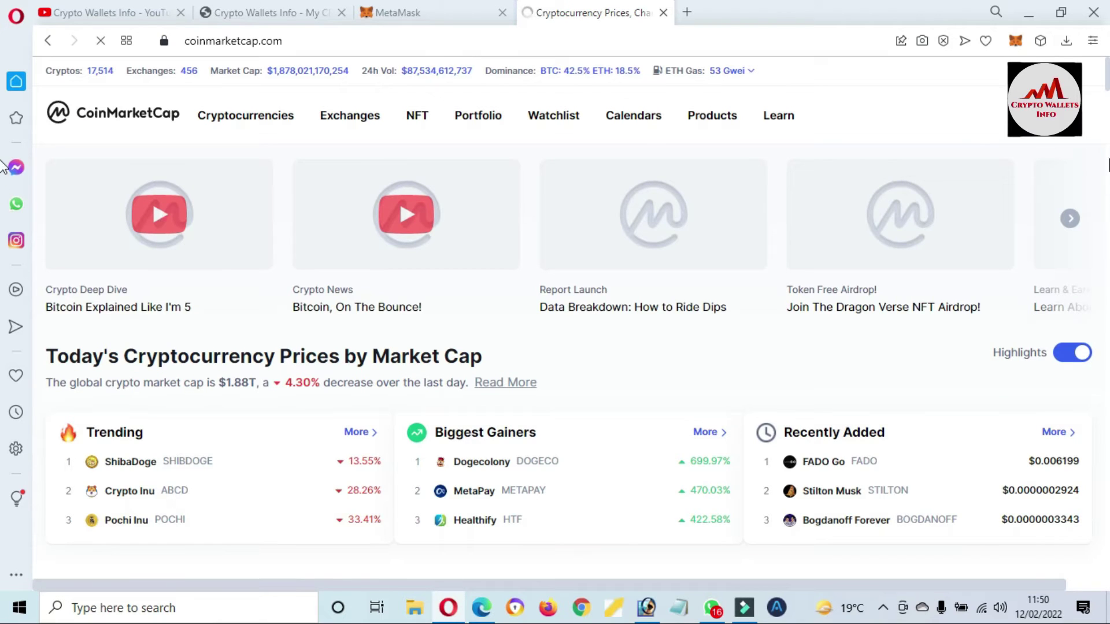
key("Page_Down")
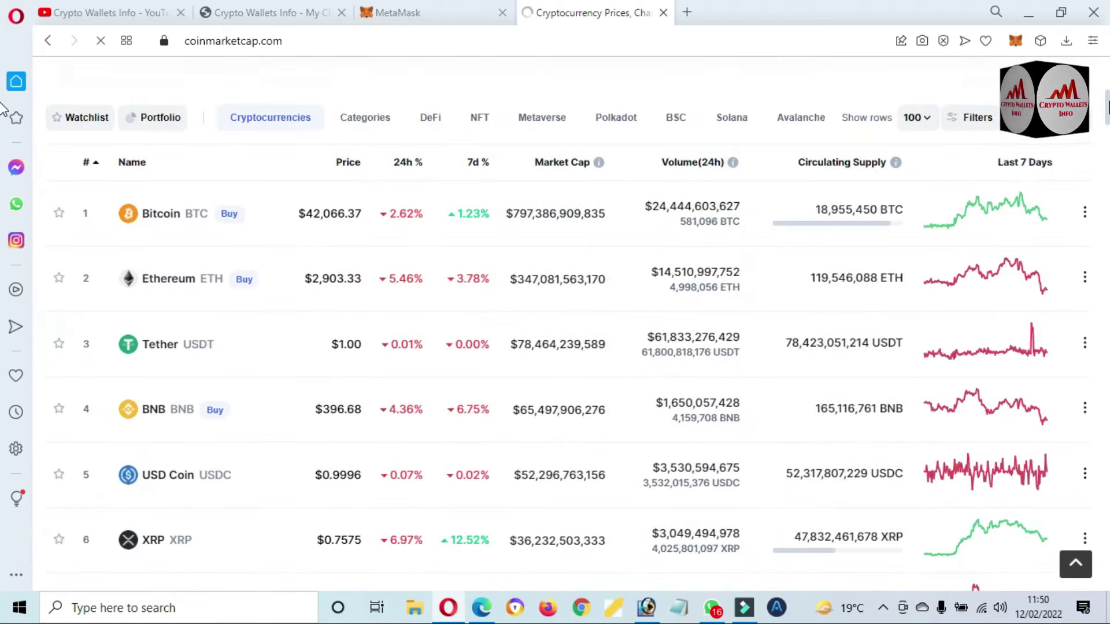
key("Down")
key("Down")
key("Down")
key("Down")
key("Down")
key("Down")
key("Down")
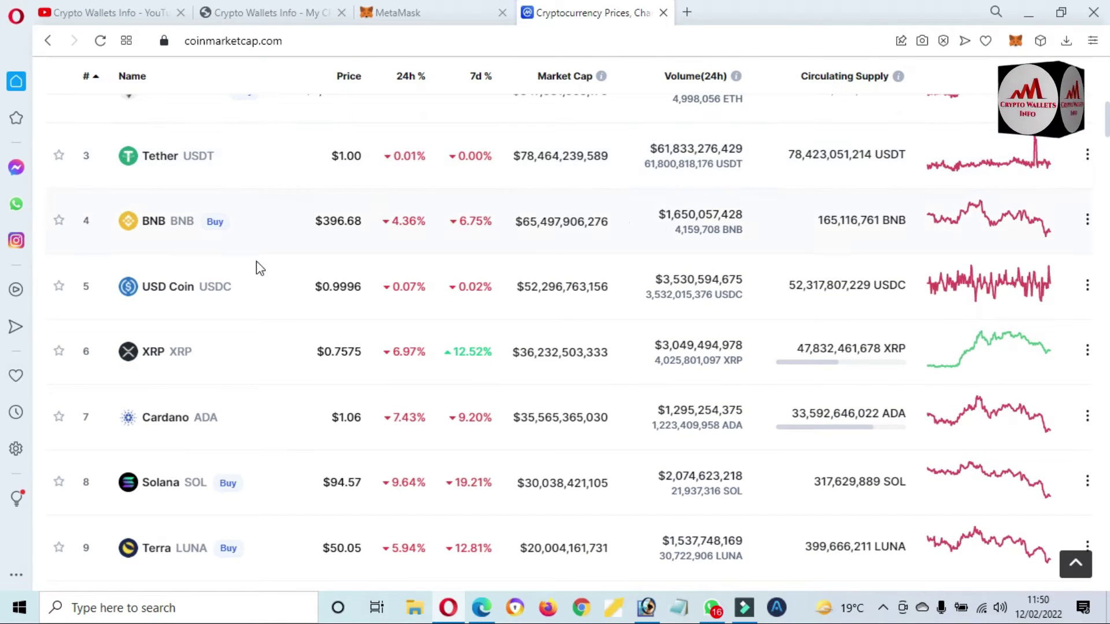
left_click_drag(240, 285, 142, 288)
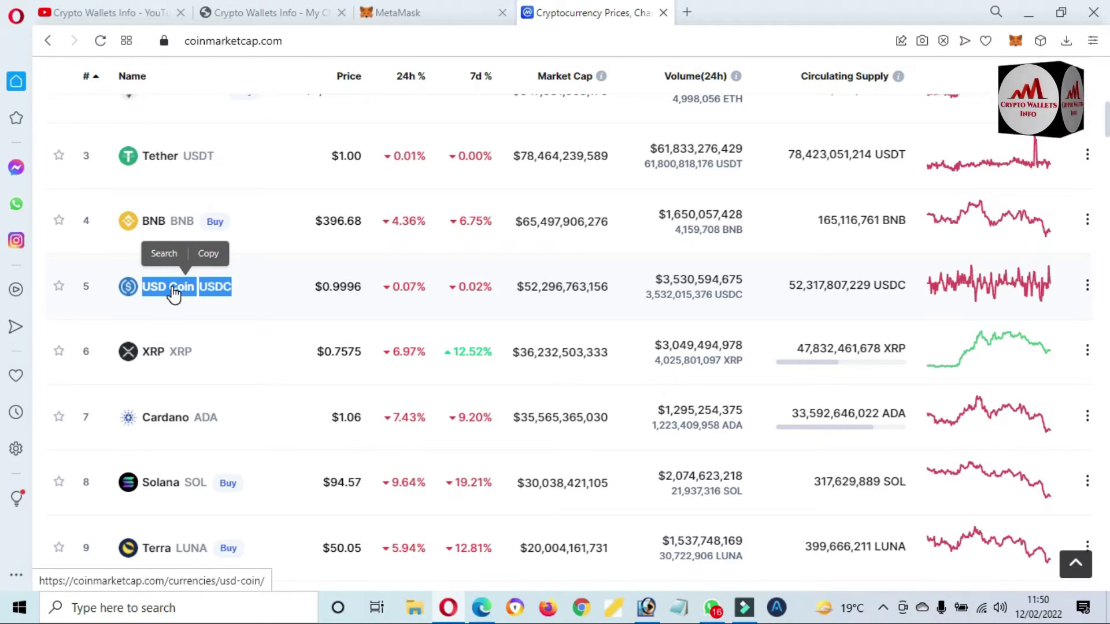
- Open the USD Coin page, set its chart range to ALL, then return to the top
left_click(173, 294)
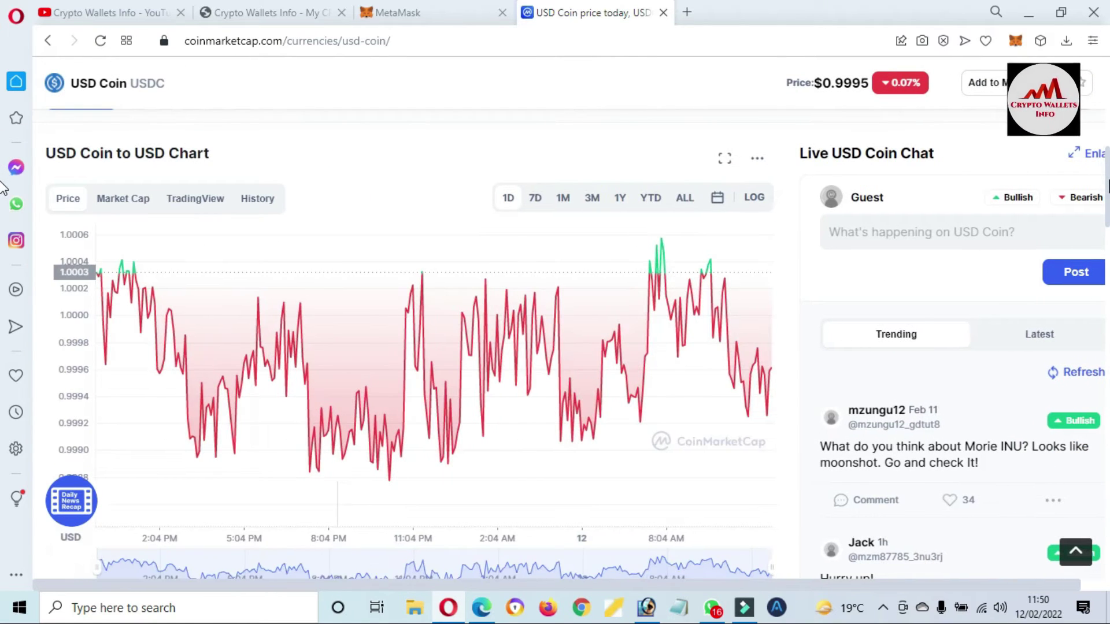
left_click(686, 203)
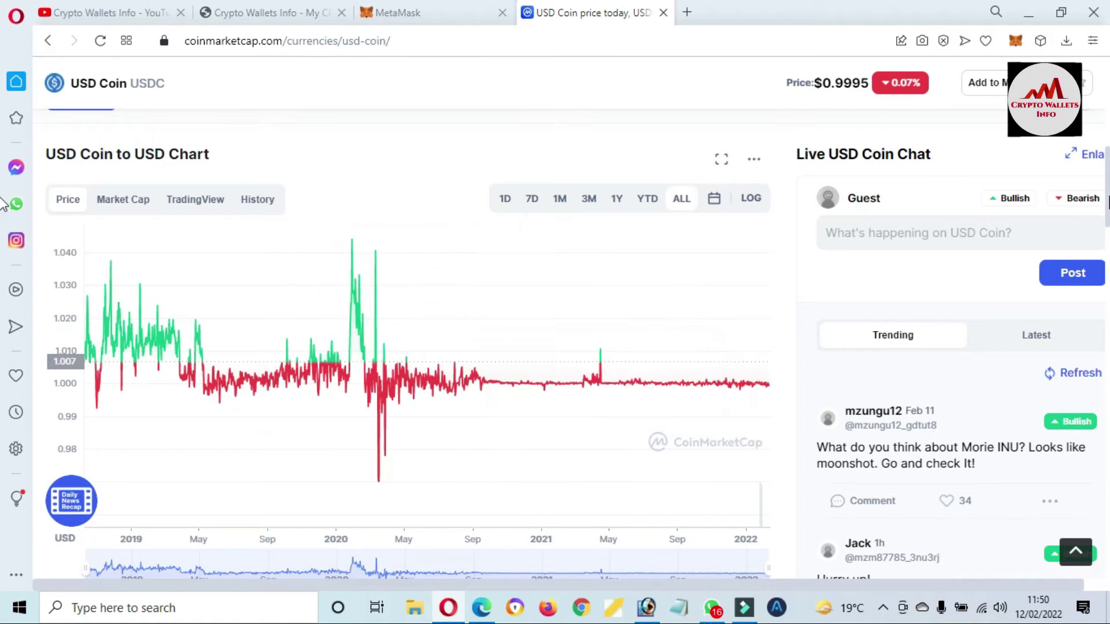
scroll(2, 201, "down", 10)
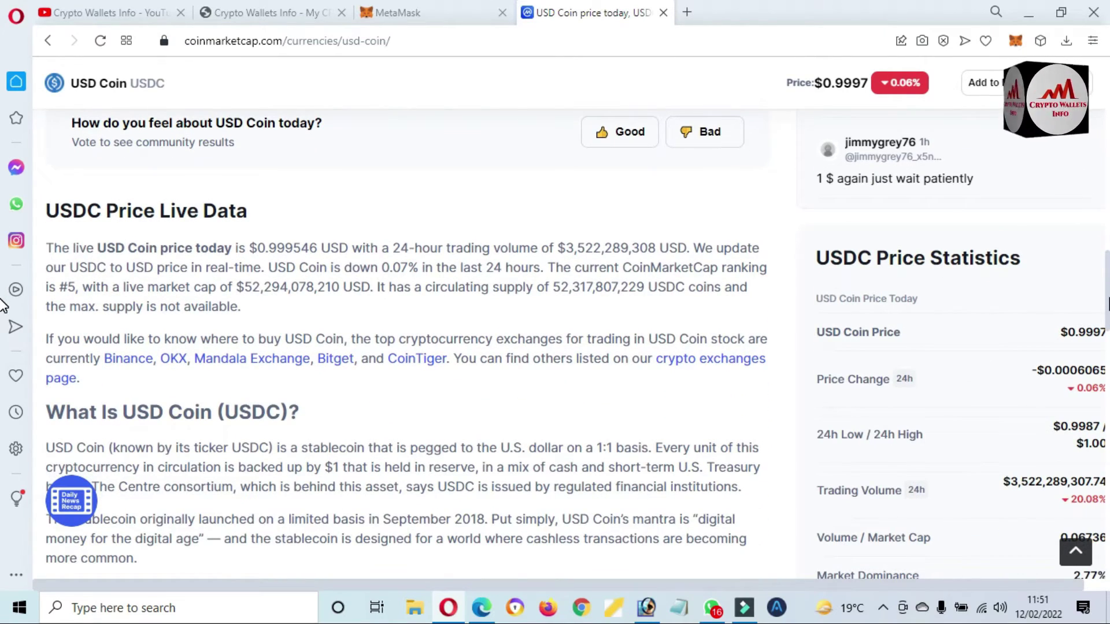
scroll(3, 307, "down", 3)
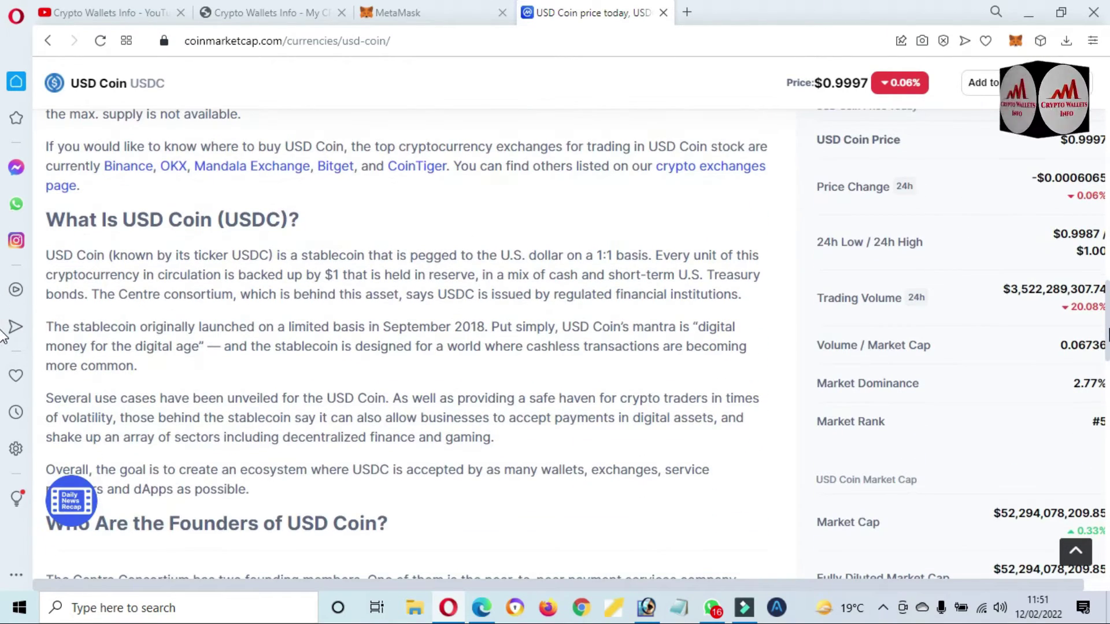
left_click_drag(1107, 334, 1108, 163)
key("Home")
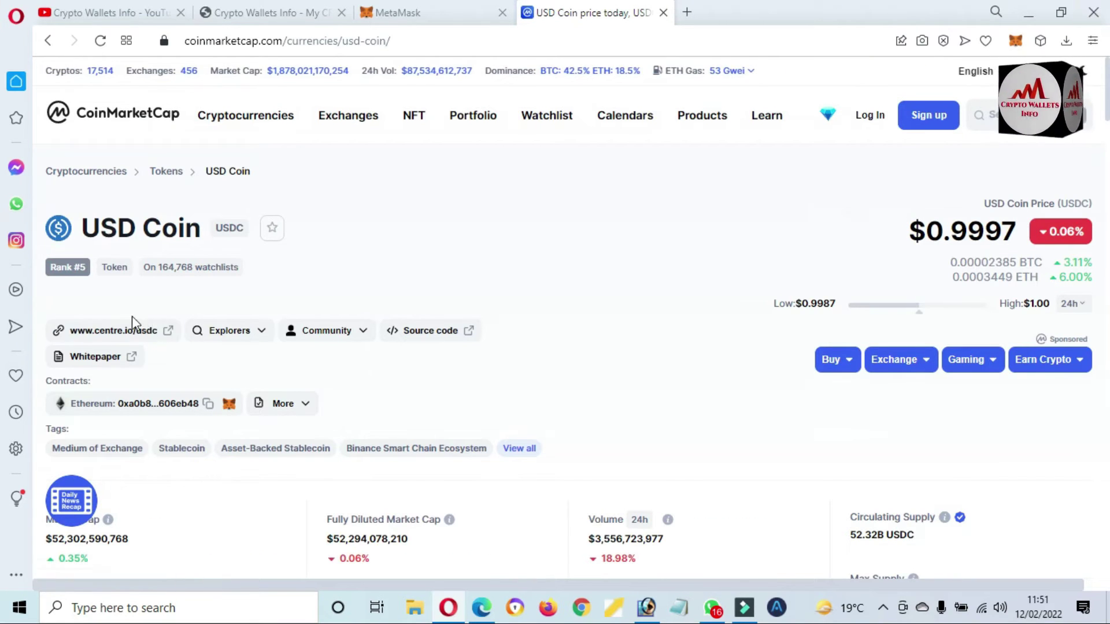
- Open the Centre USDC website from CoinMarketCap, then return to the USD Coin tab
left_click(110, 333)
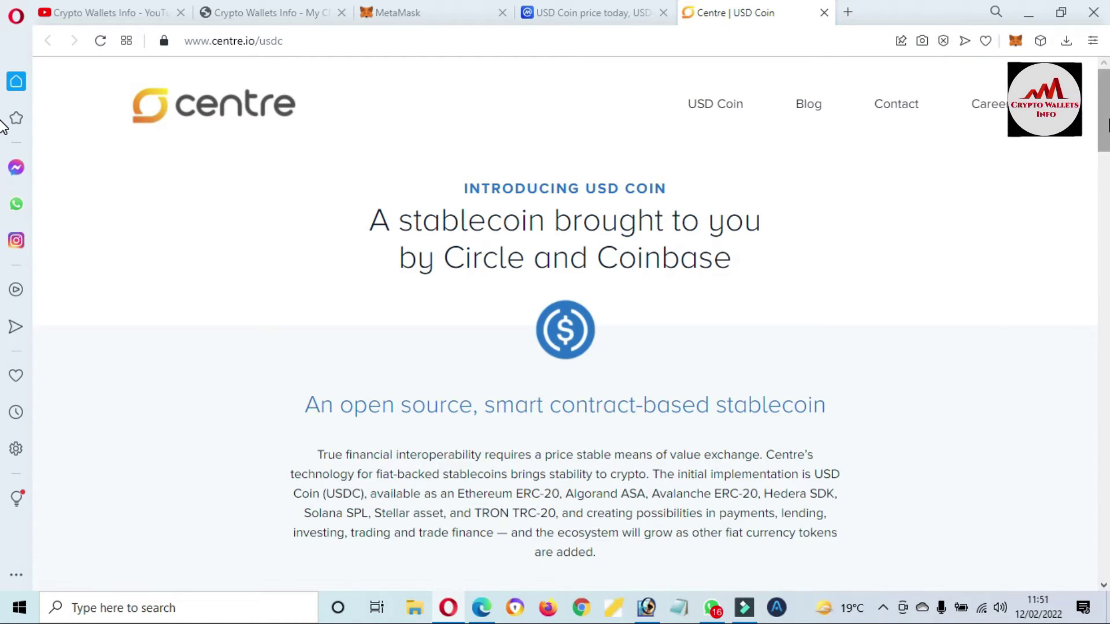
left_click_drag(1105, 124, 1107, 70)
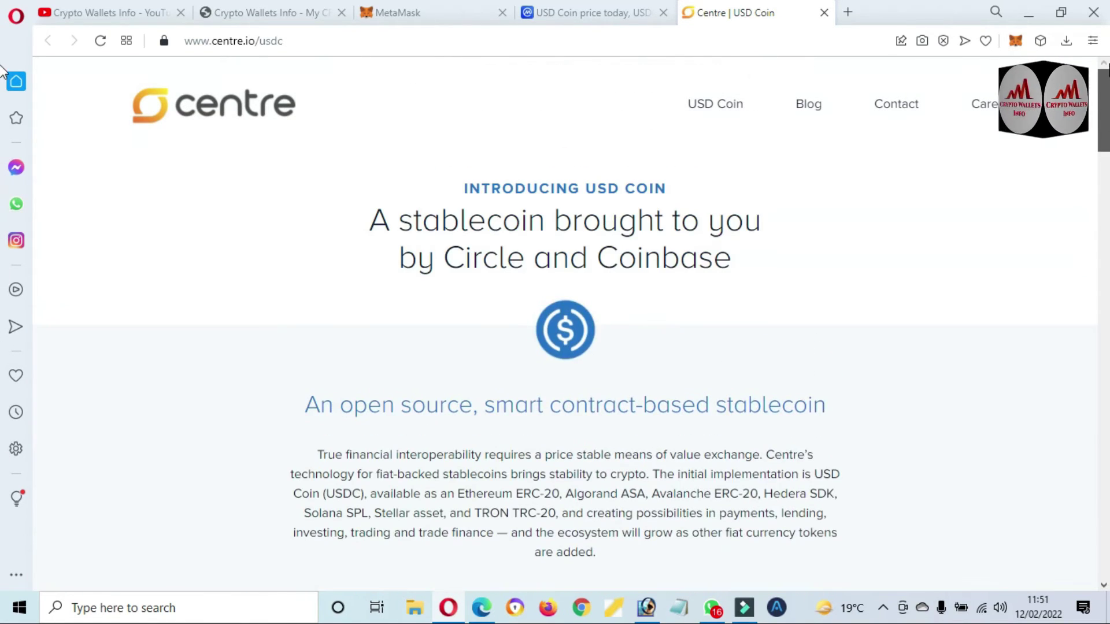
left_click(621, 9)
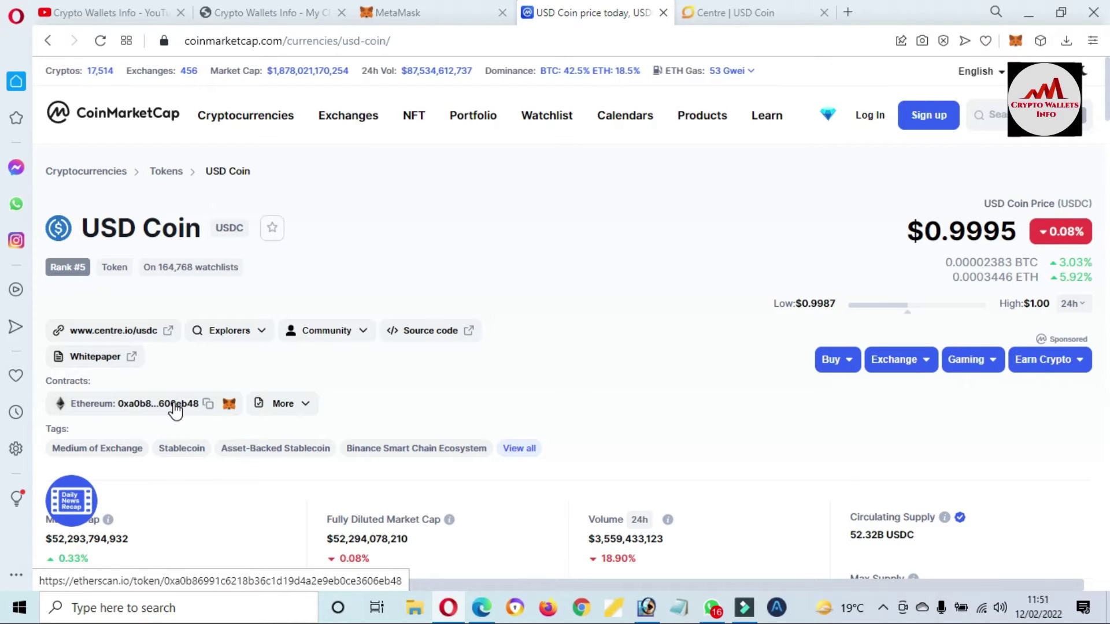
- Open USDC's Ethereum contract on Etherscan, copy its address, and return to MetaMask
left_click(174, 404)
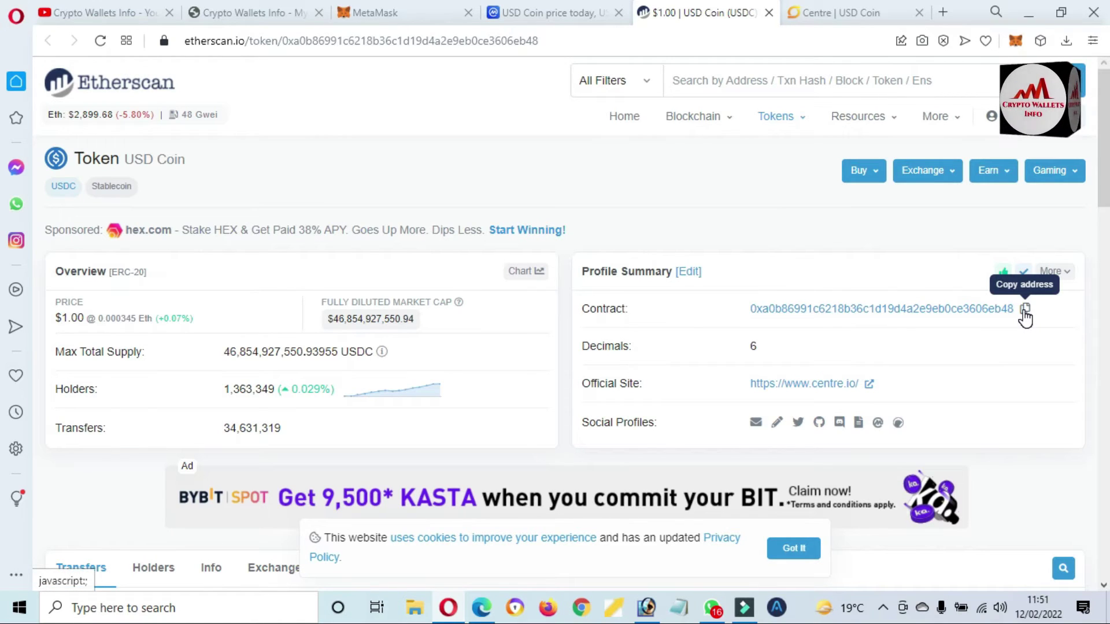
left_click(1025, 310)
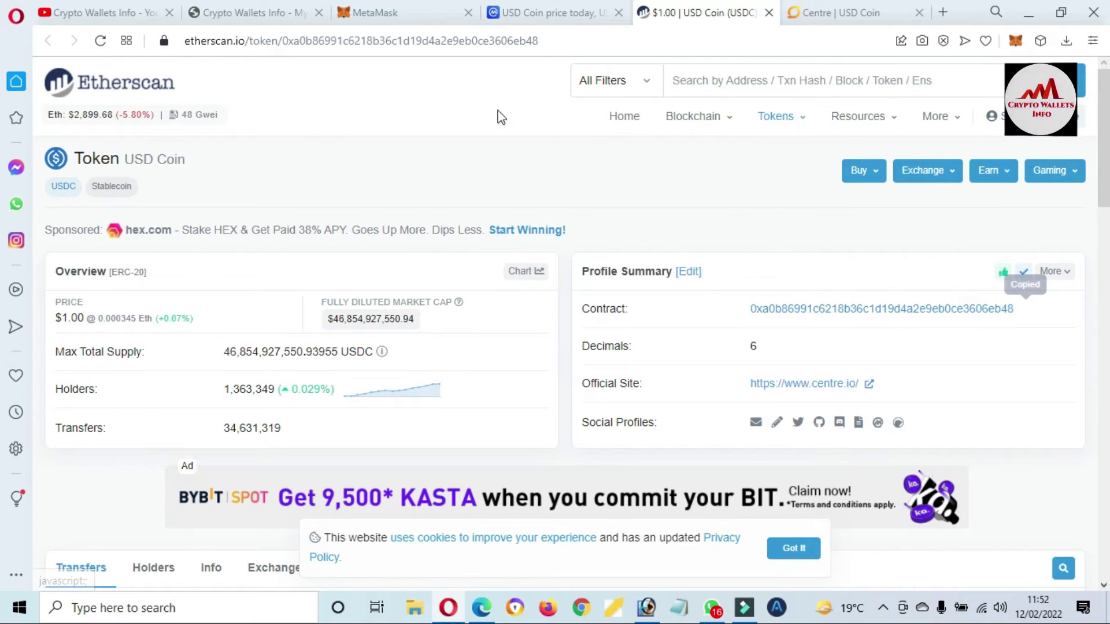
left_click(393, 7)
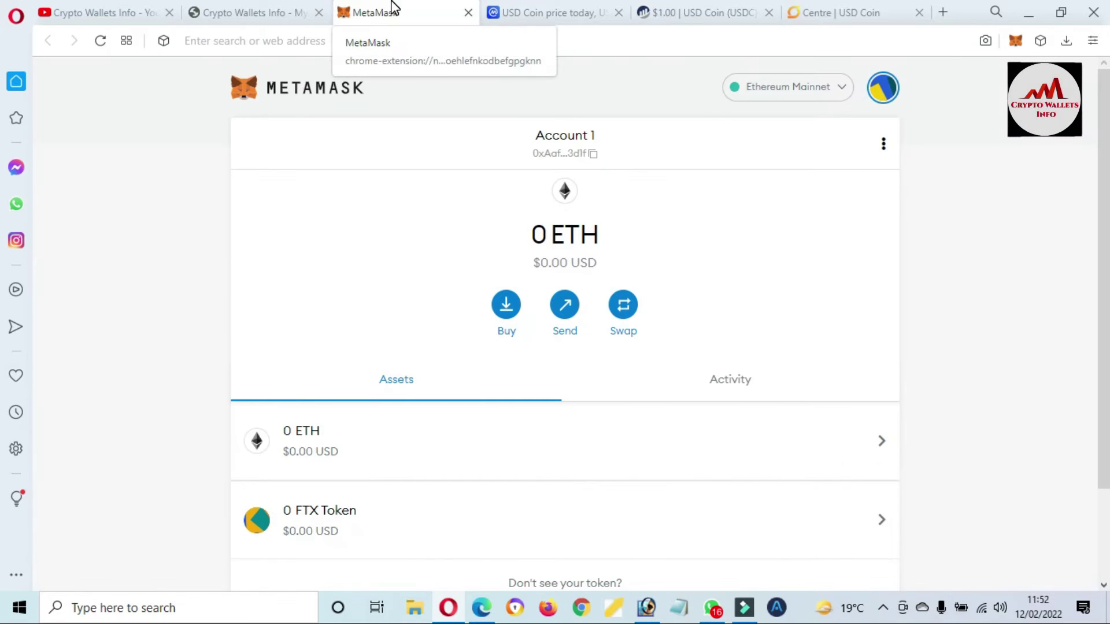
- Paste the USDC contract address as a custom token, auto-filling symbol USDC and 6 decimals
scroll(564, 347, "down", 2)
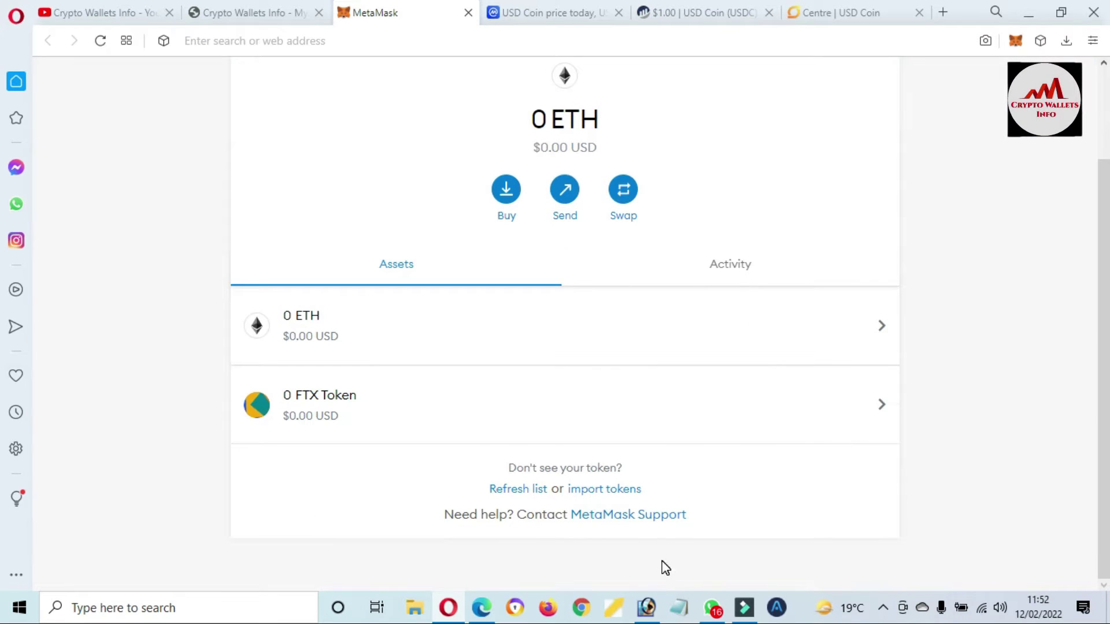
left_click_drag(662, 497, 563, 497)
left_click(591, 492)
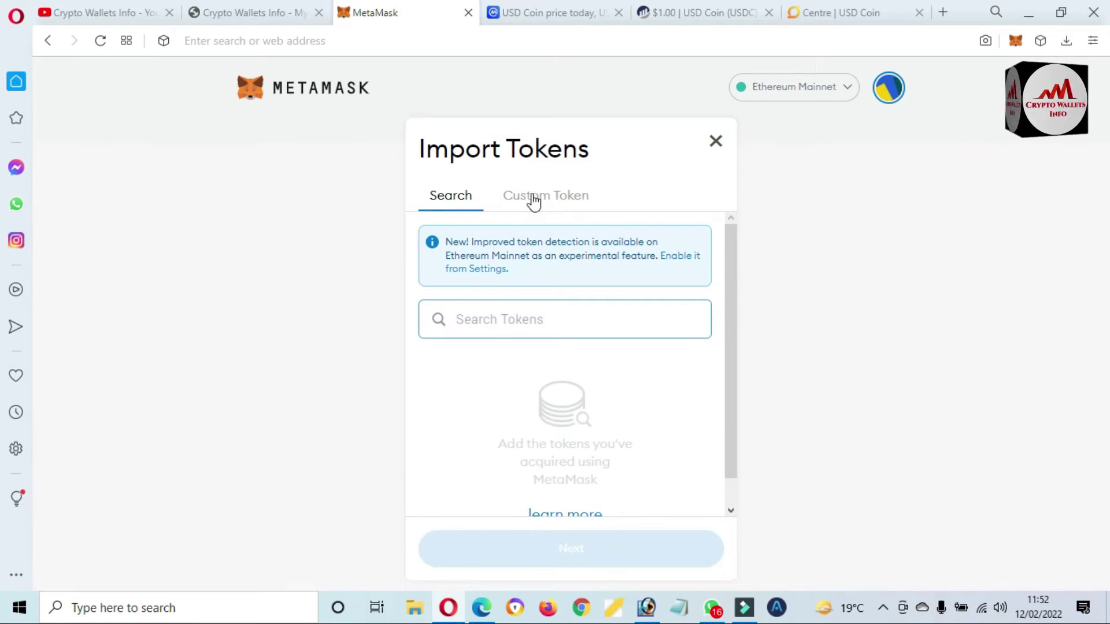
left_click(540, 207)
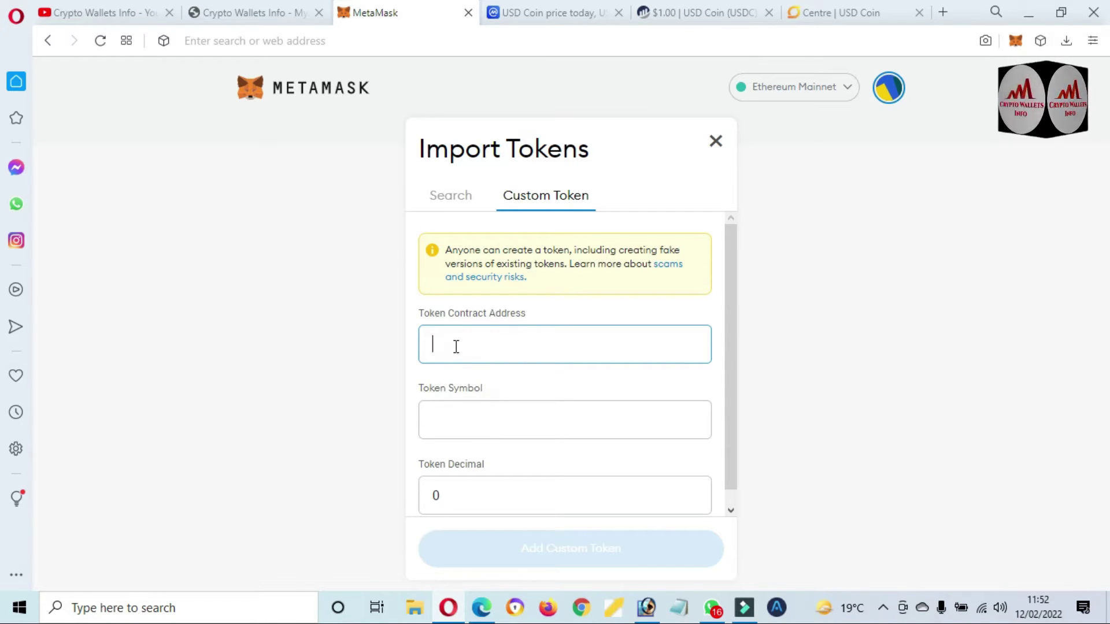
key("ctrl+v")
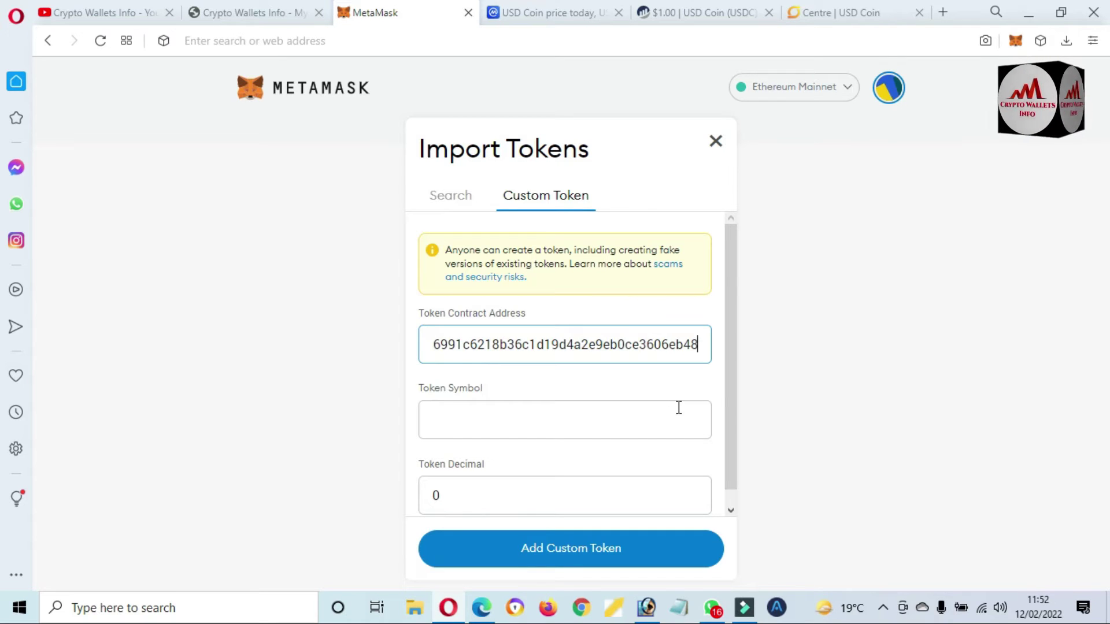
left_click(717, 382)
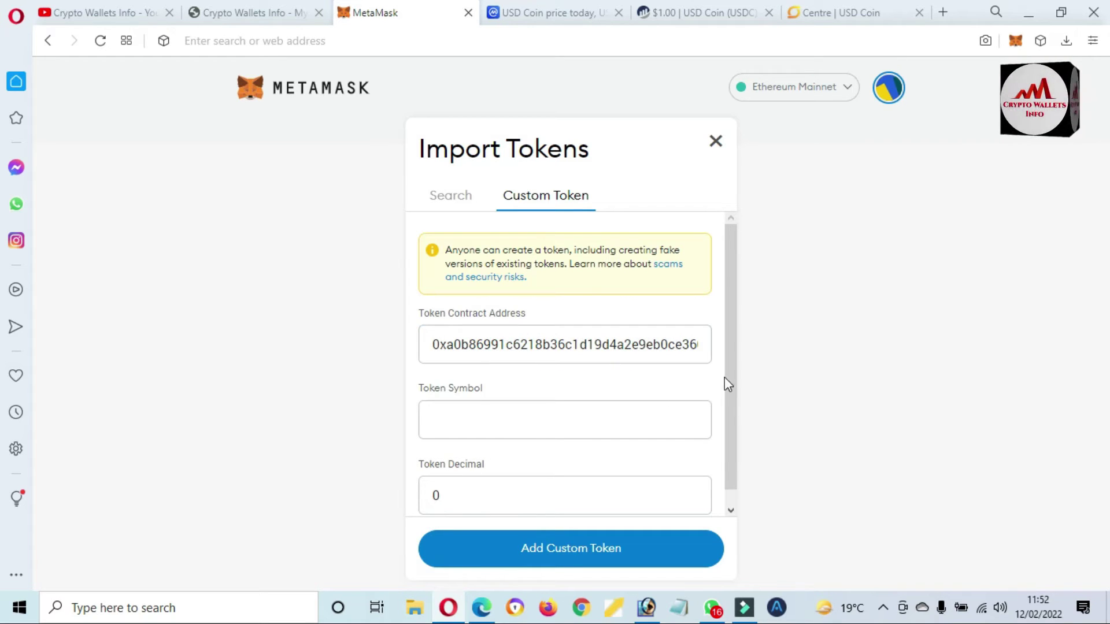
scroll(730, 367, "down", 1)
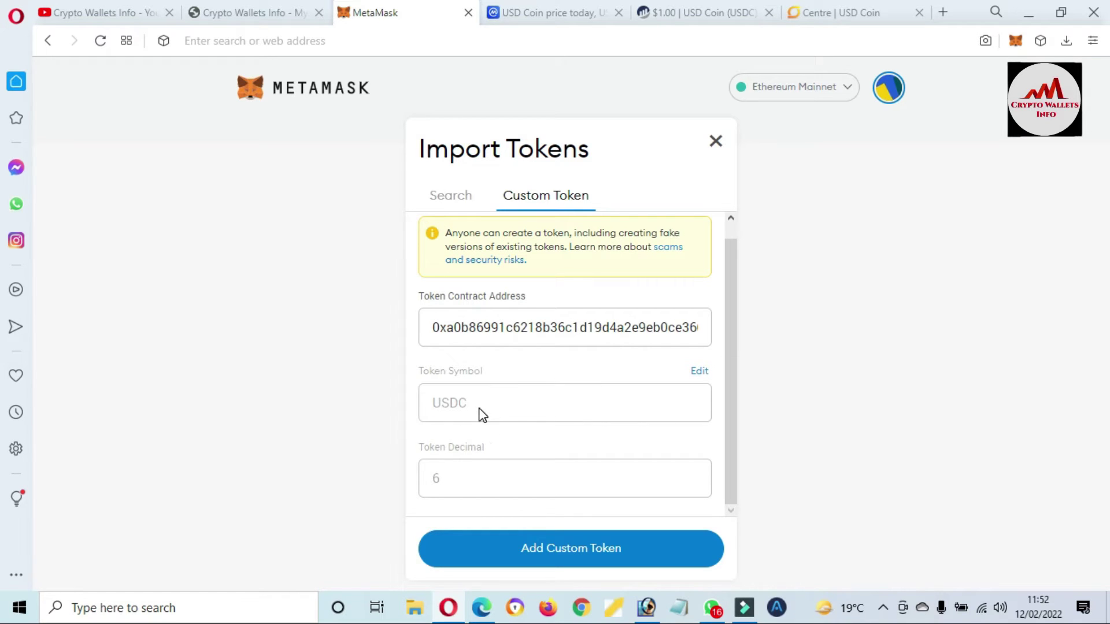
left_click_drag(478, 414, 428, 404)
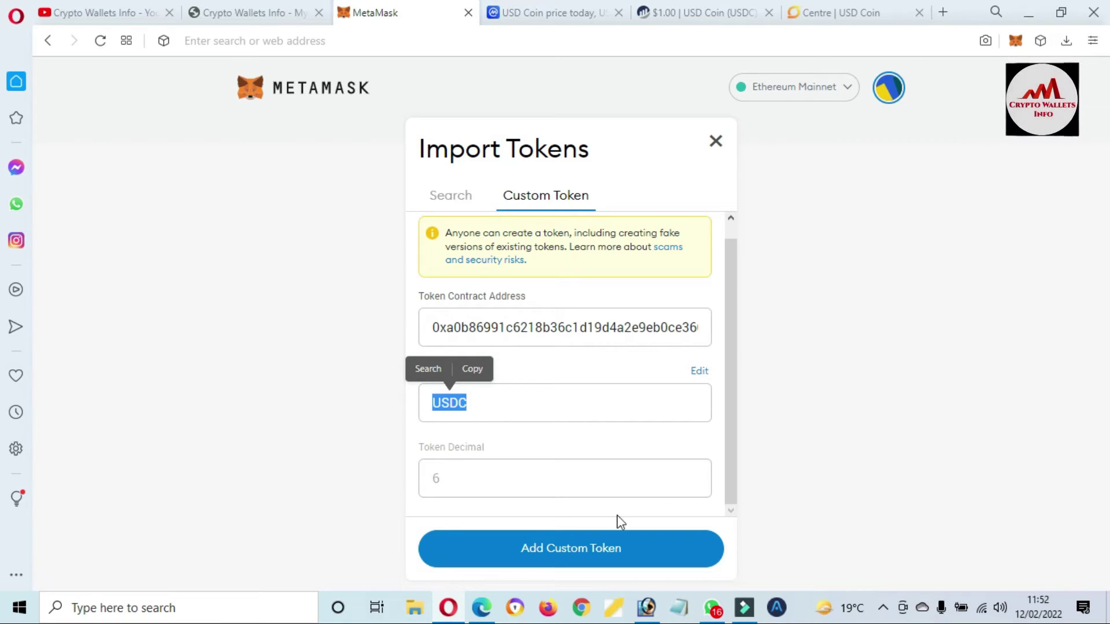
left_click(542, 550)
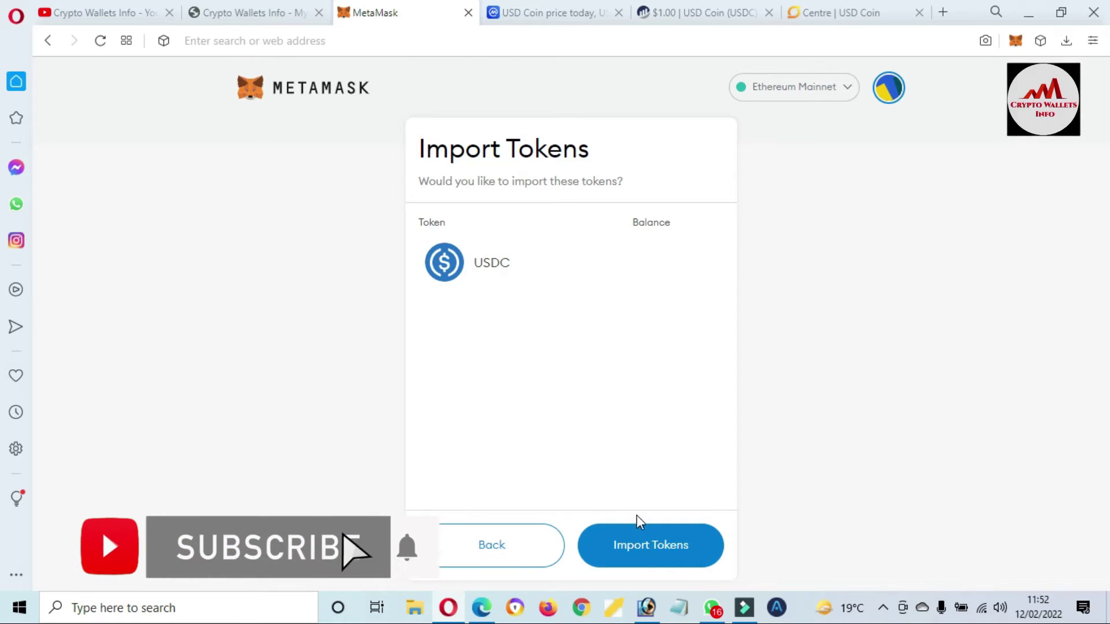
- Confirm the USDC import and check the new 0 USDC row in Assets
left_click(640, 545)
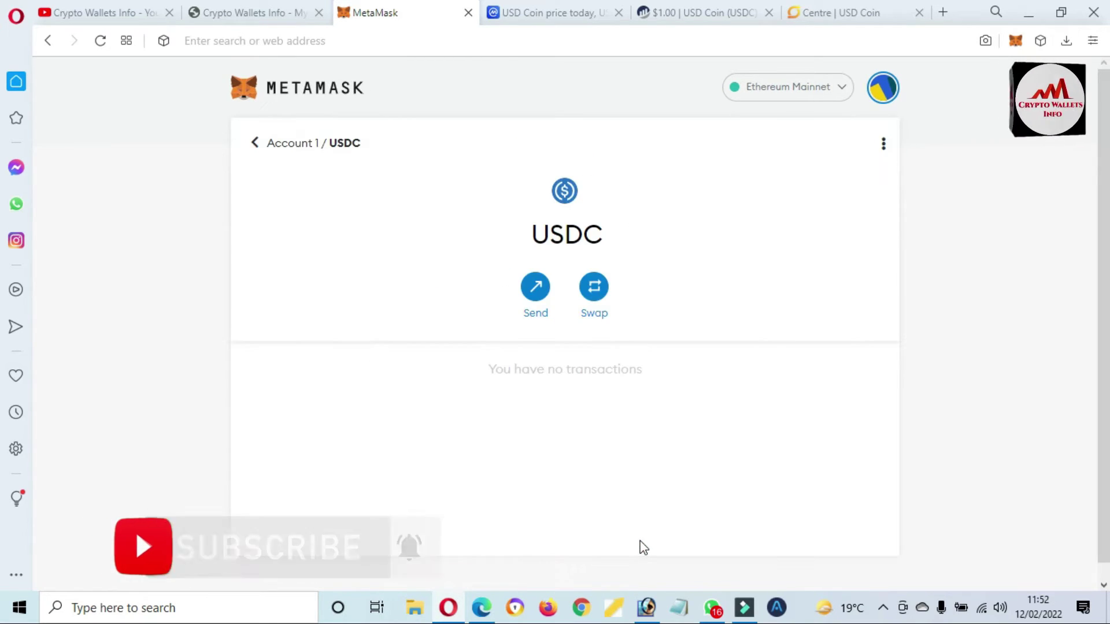
left_click(276, 154)
scroll(565, 347, "down", 4)
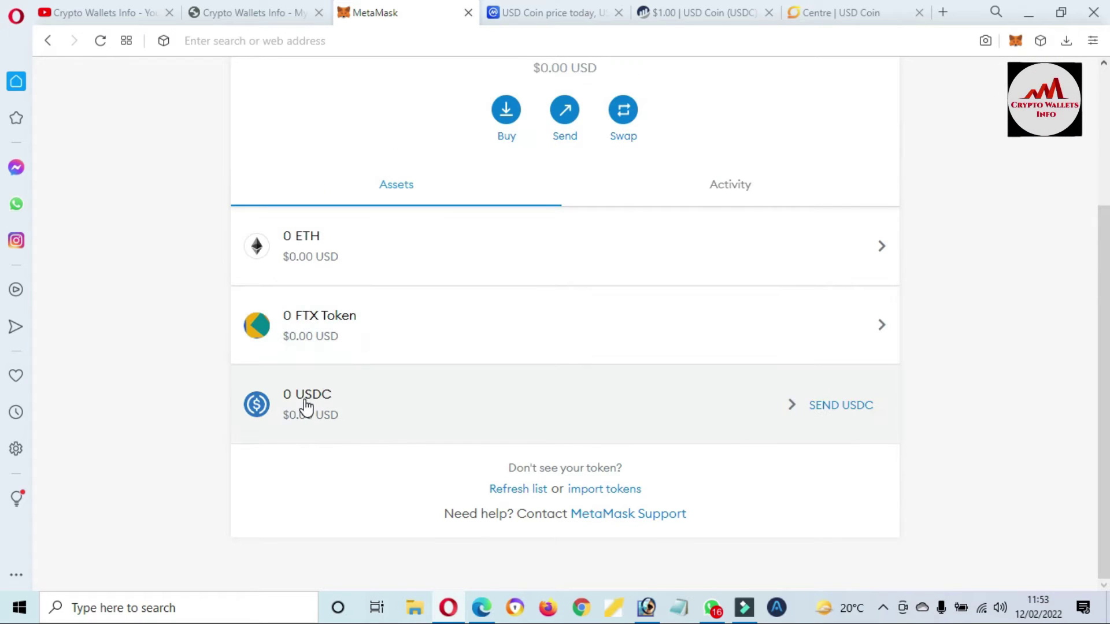
left_click_drag(212, 411, 377, 415)
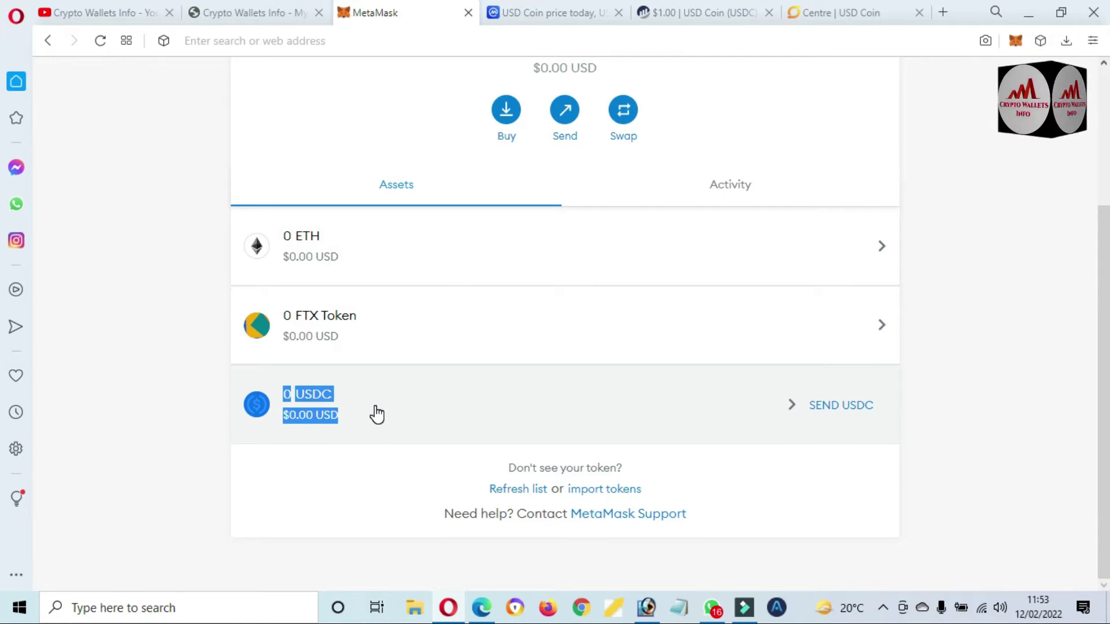
left_click(330, 469)
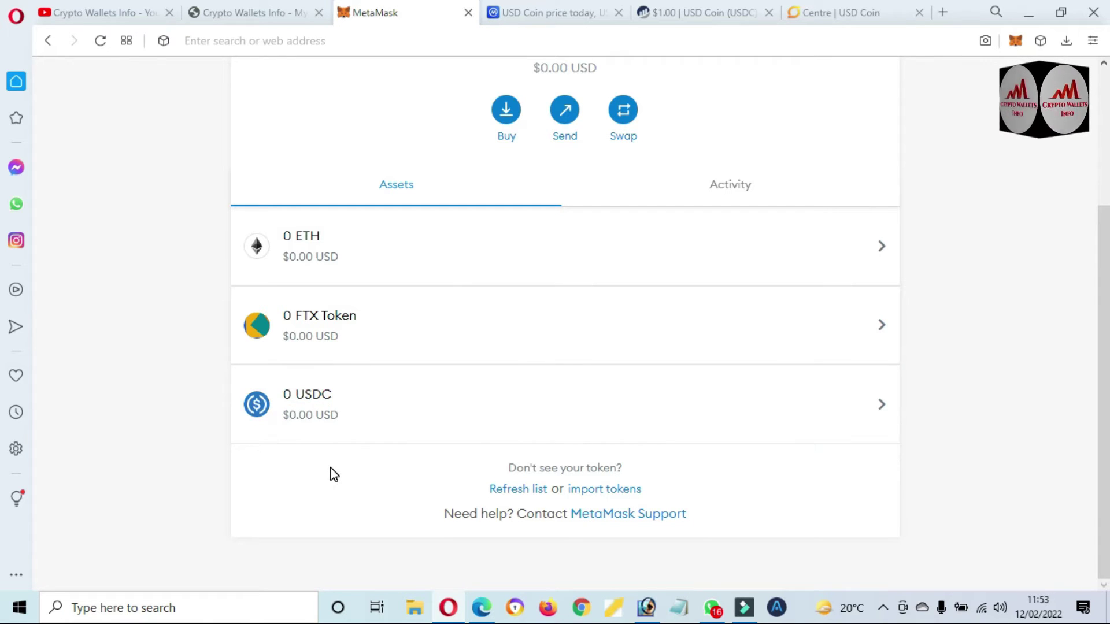
- Open the USDC asset page and show Account 1's details from its menu
left_click(332, 411)
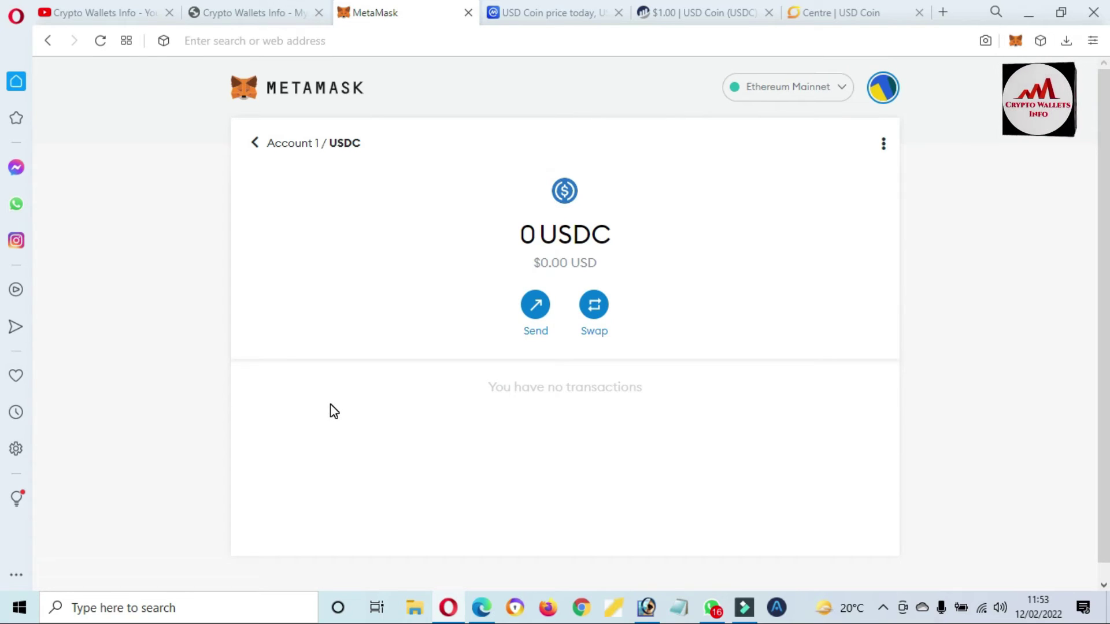
left_click(883, 147)
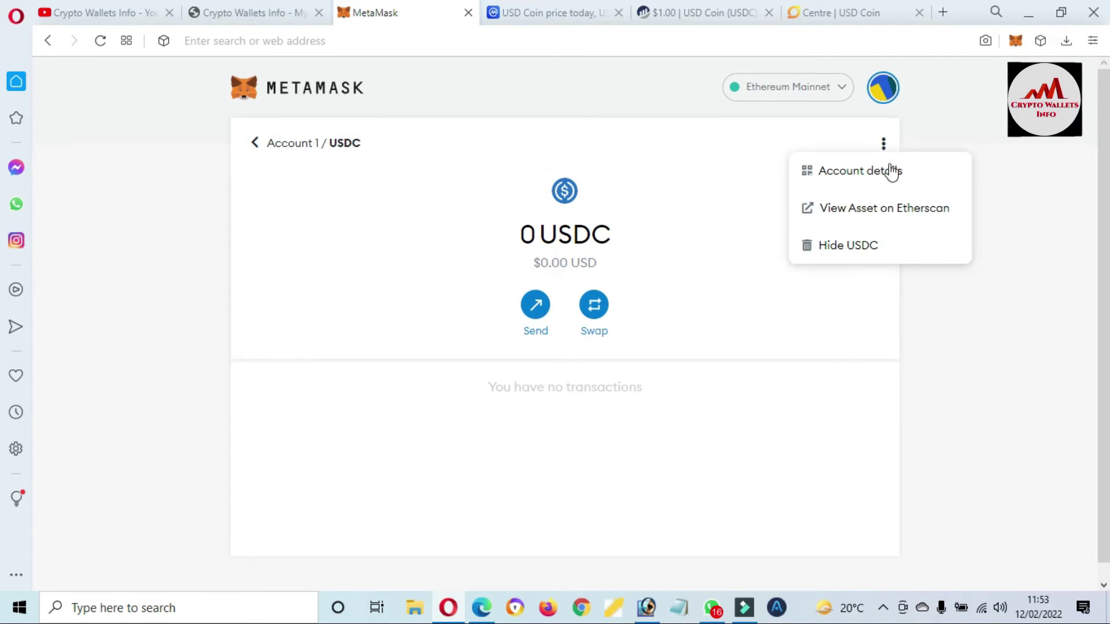
left_click(860, 172)
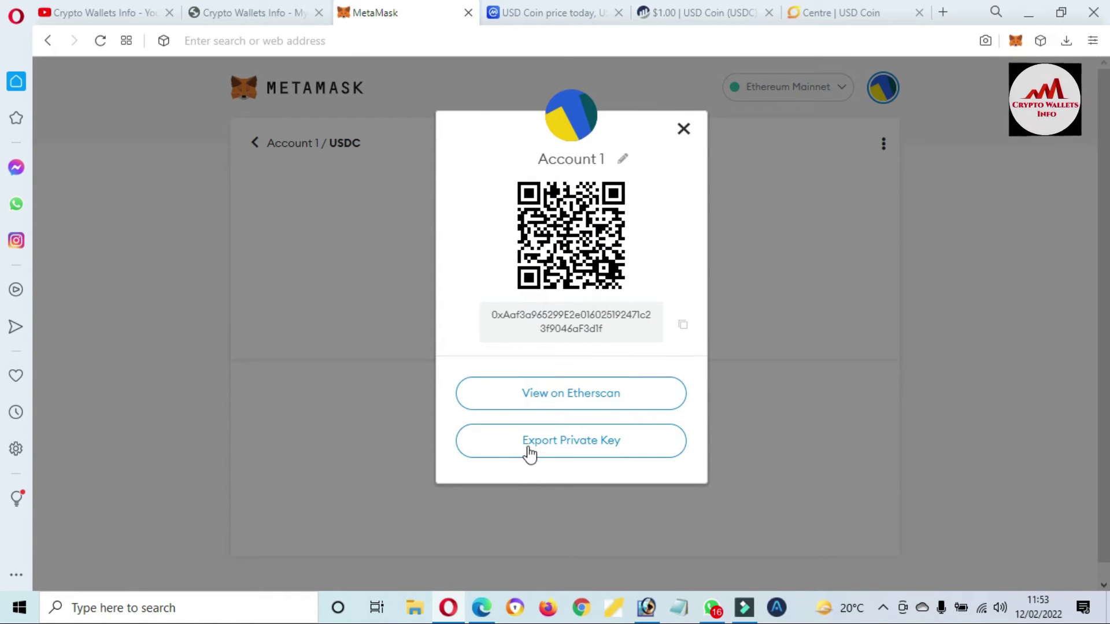
- Start exporting the private key, review the disclosure warning, then cancel the export
left_click(595, 452)
left_click(477, 323)
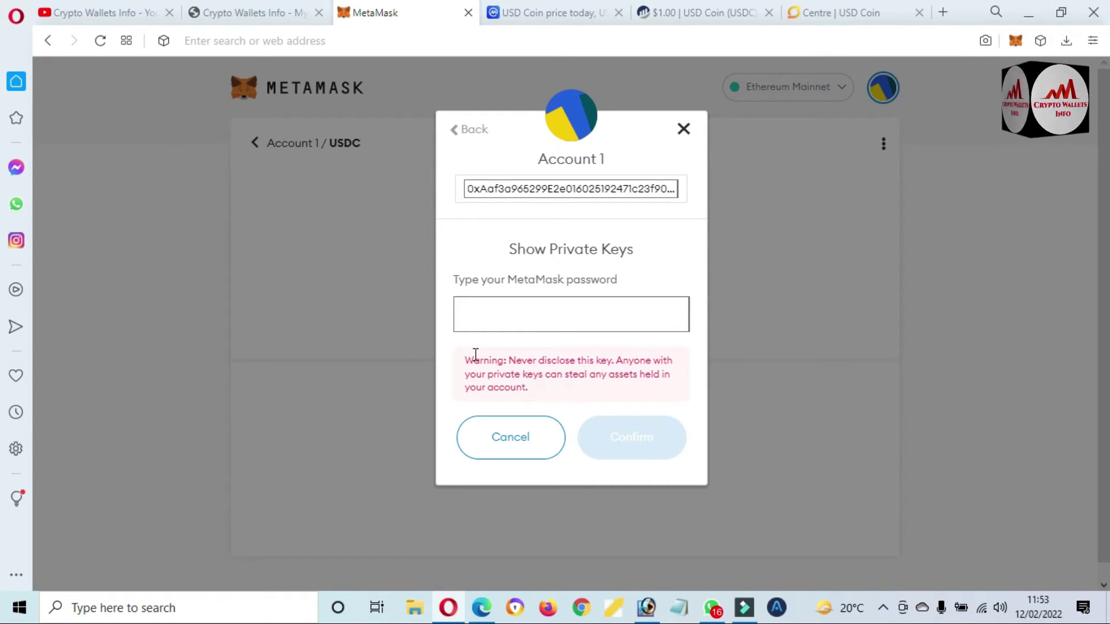
left_click_drag(471, 361, 535, 374)
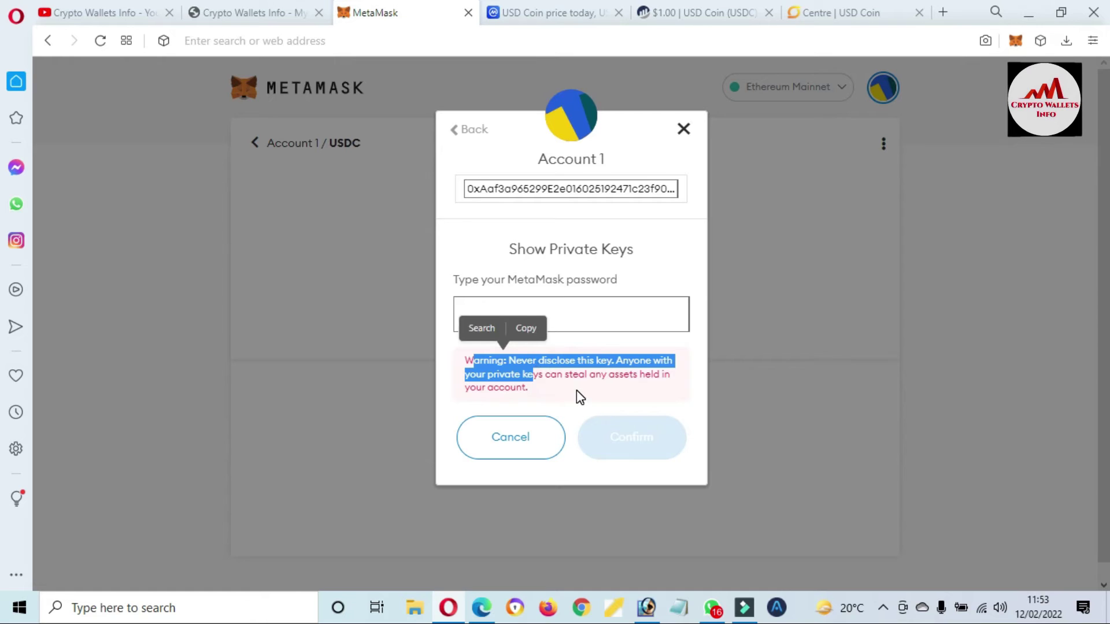
left_click(577, 390)
left_click(504, 436)
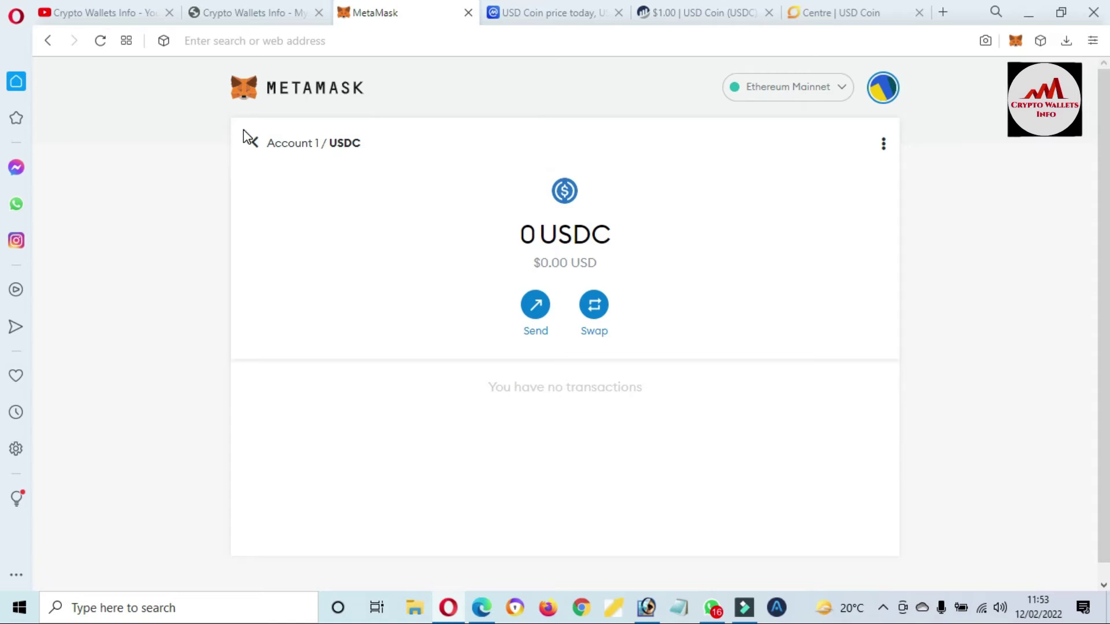
- Return to the account overview and switch the network to Binance Smart Chain Mainnet
left_click(257, 147)
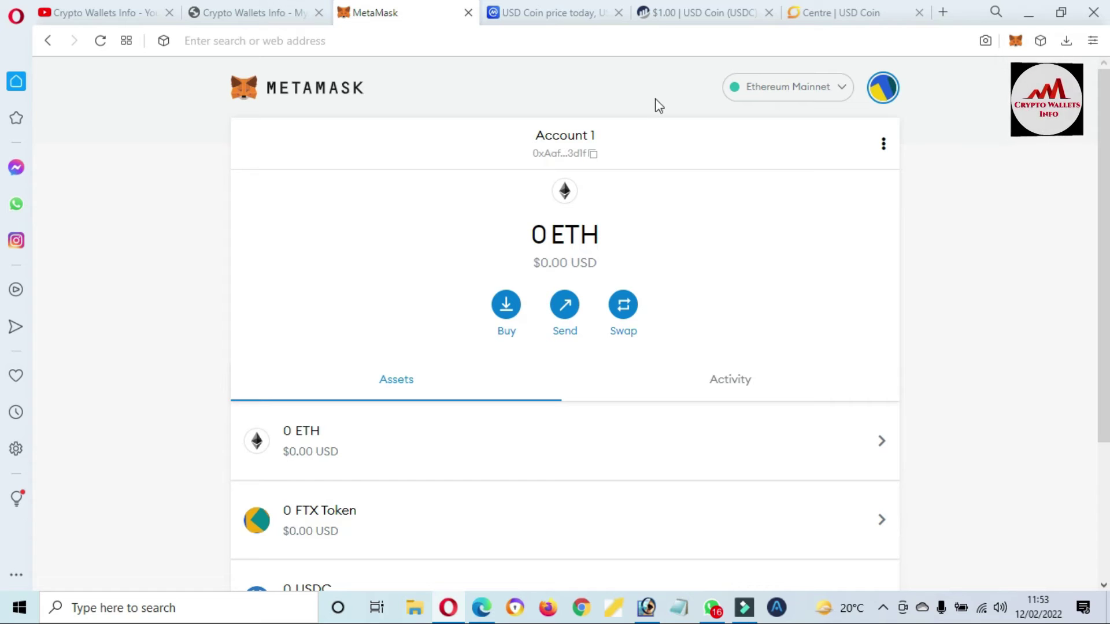
left_click(840, 90)
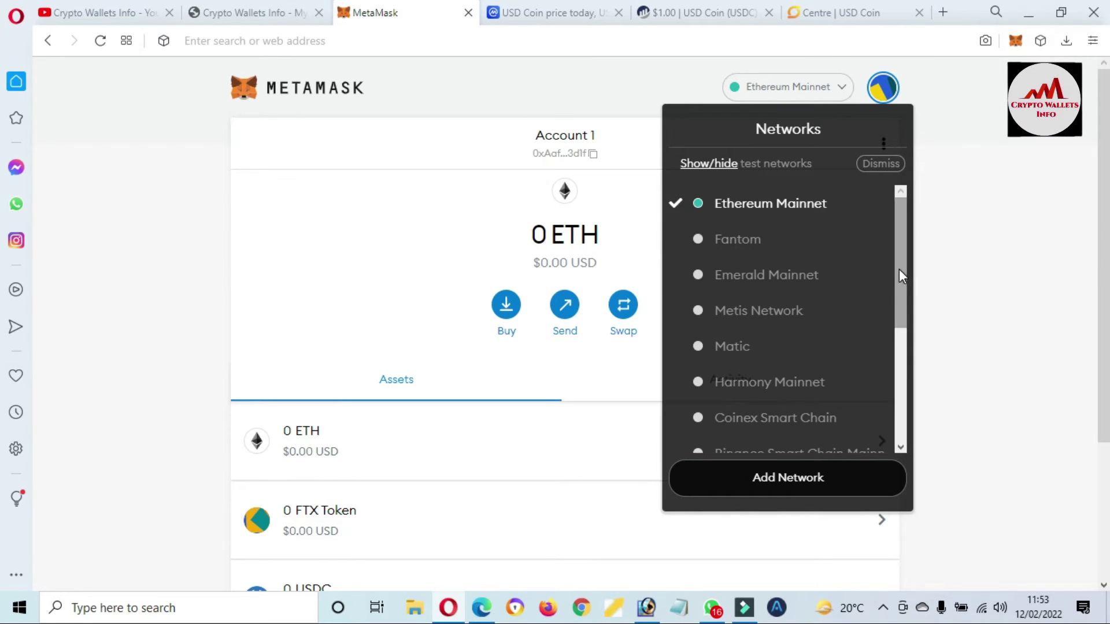
left_click_drag(899, 269, 900, 324)
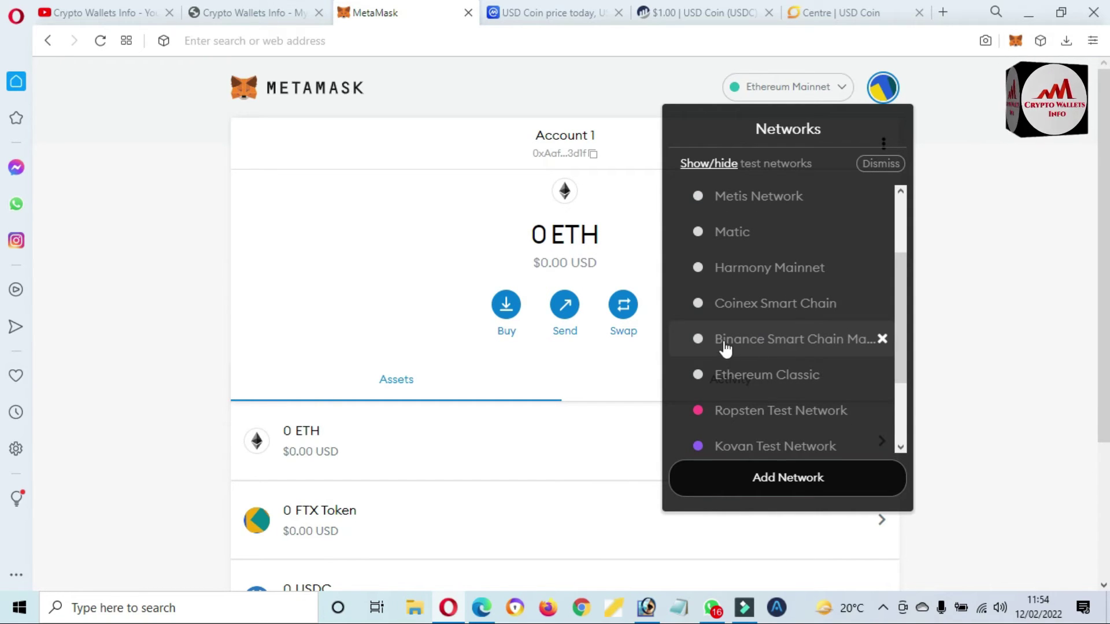
left_click(797, 342)
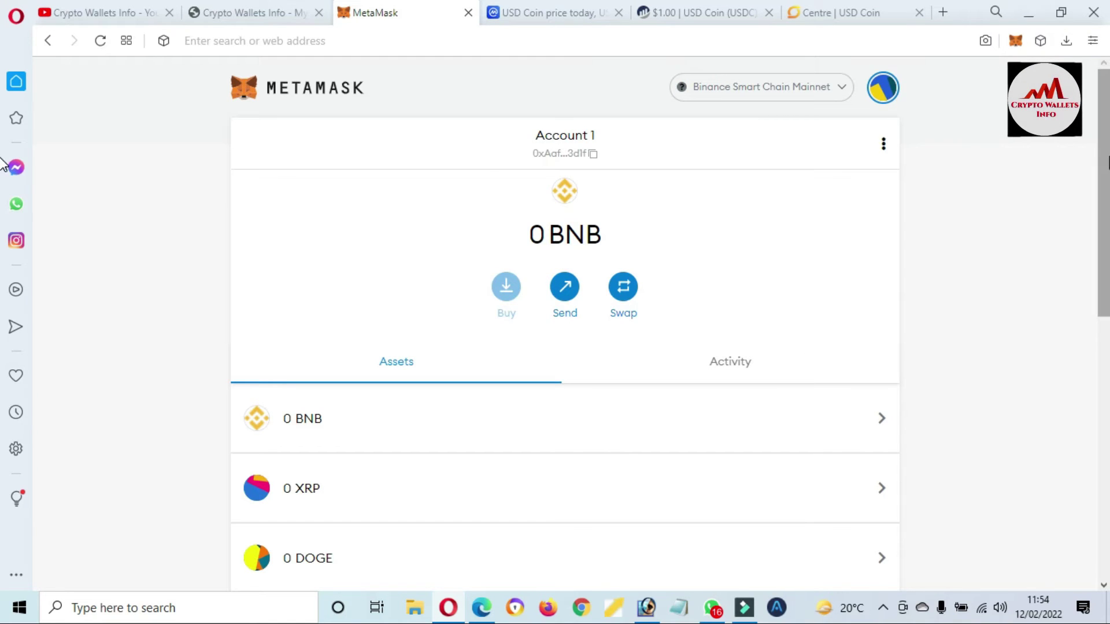
- Scroll the zero-balance asset list down to ATOM, confirming USDC is not listed
scroll(3, 171, "down", 1)
scroll(3, 171, "down", 7)
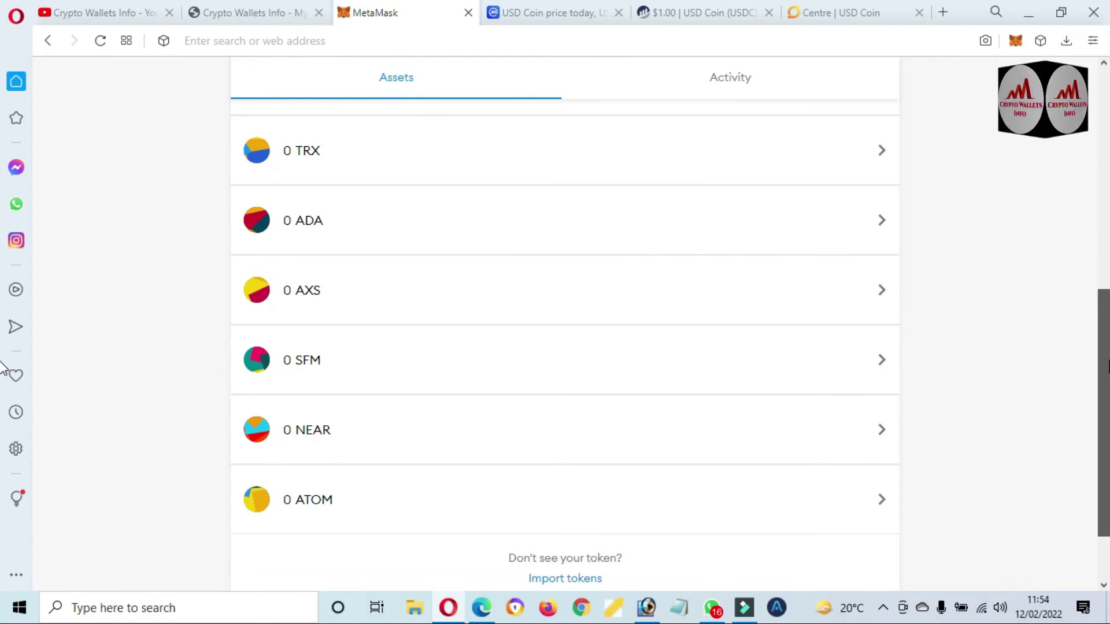
scroll(3, 346, "up", 2)
scroll(2, 324, "up", 5)
scroll(2, 375, "down", 8)
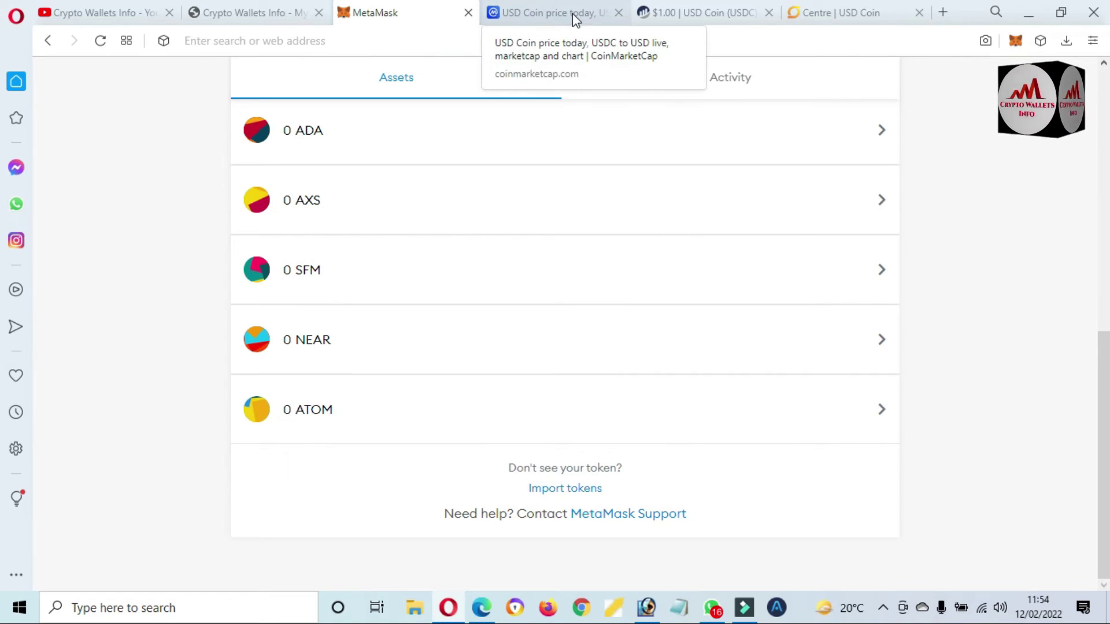
- In the Etherscan tab, change the web address to bscscan.com and load the BscScan home page
left_click(677, 11)
left_click(501, 52)
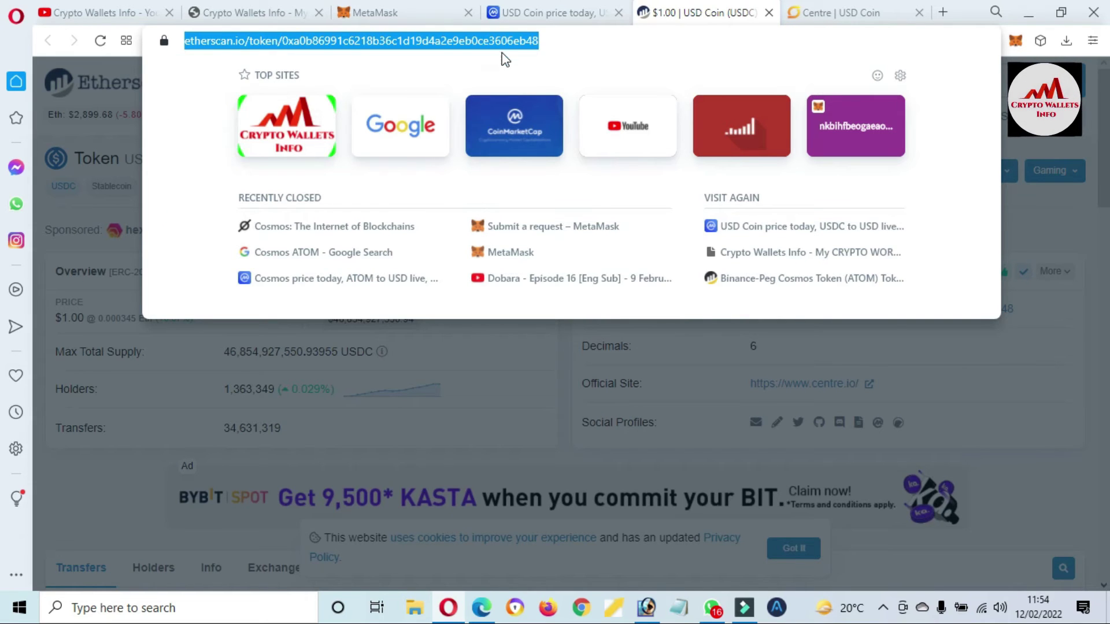
type("c")
key("BackSpace")
key("BackSpace")
type("bs")
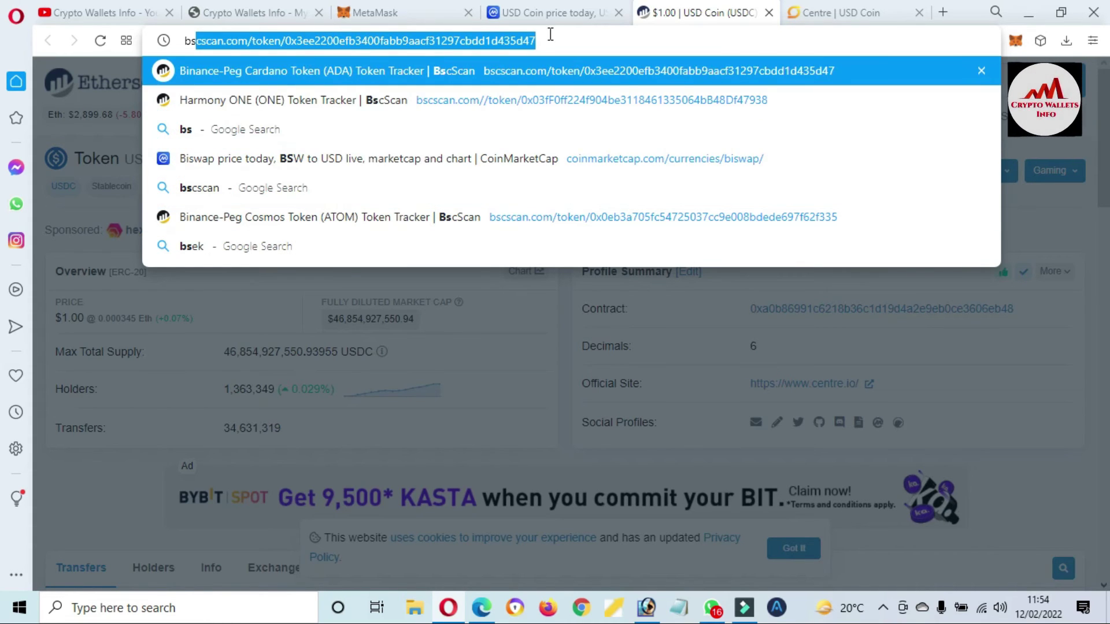
left_click_drag(550, 38, 249, 36)
key("BackSpace")
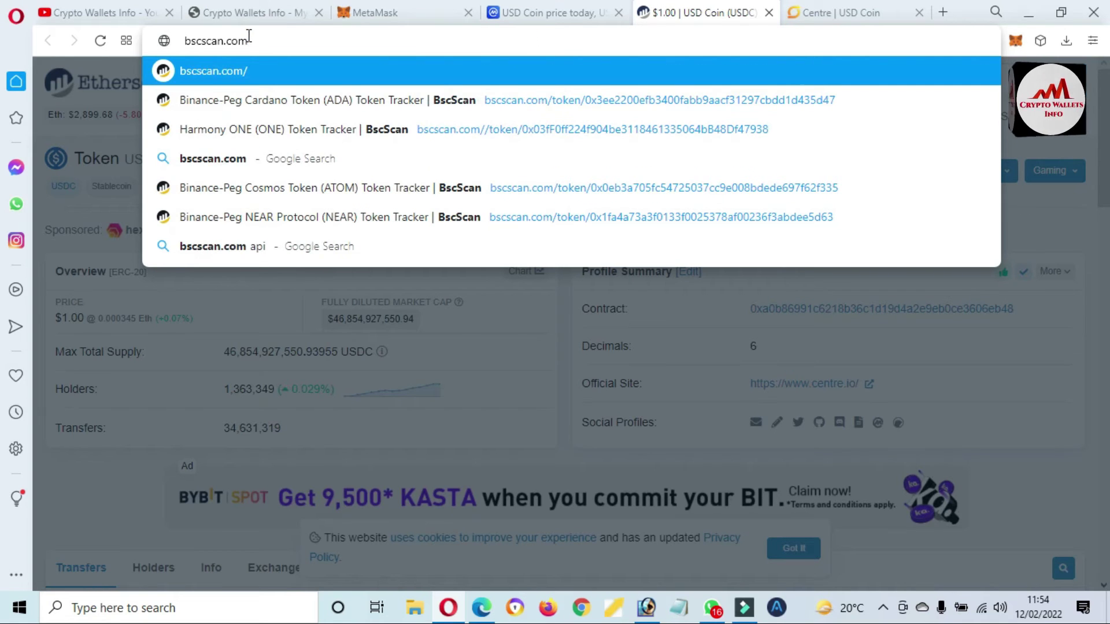
key("Return")
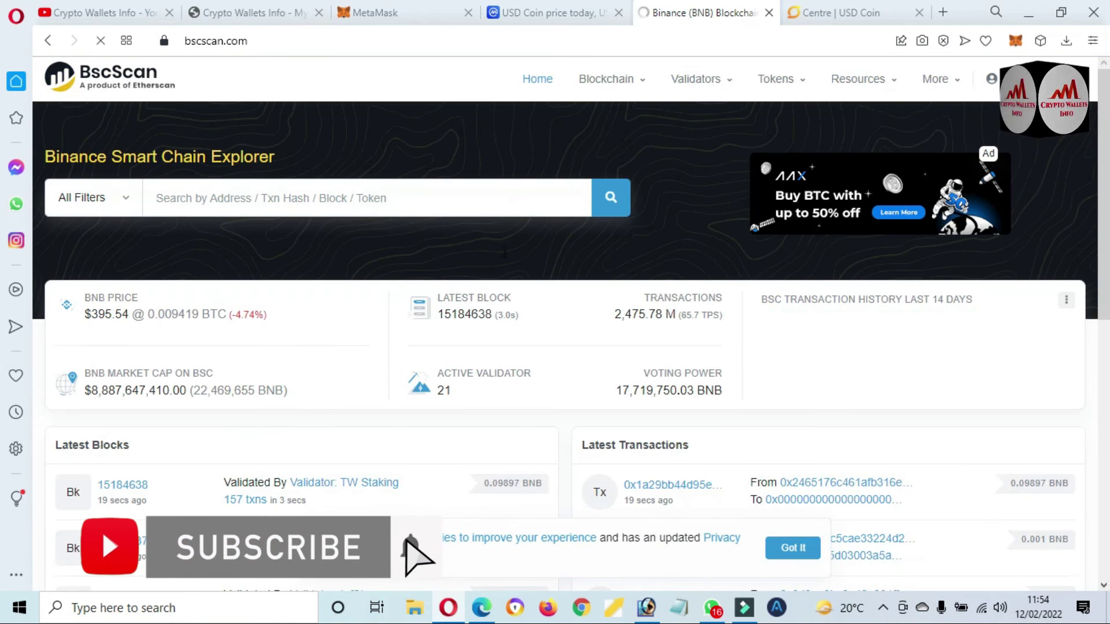
- Search BscScan for 'usdc', open Binance-Peg USD Coin (USDC), and copy its contract address
left_click(253, 189)
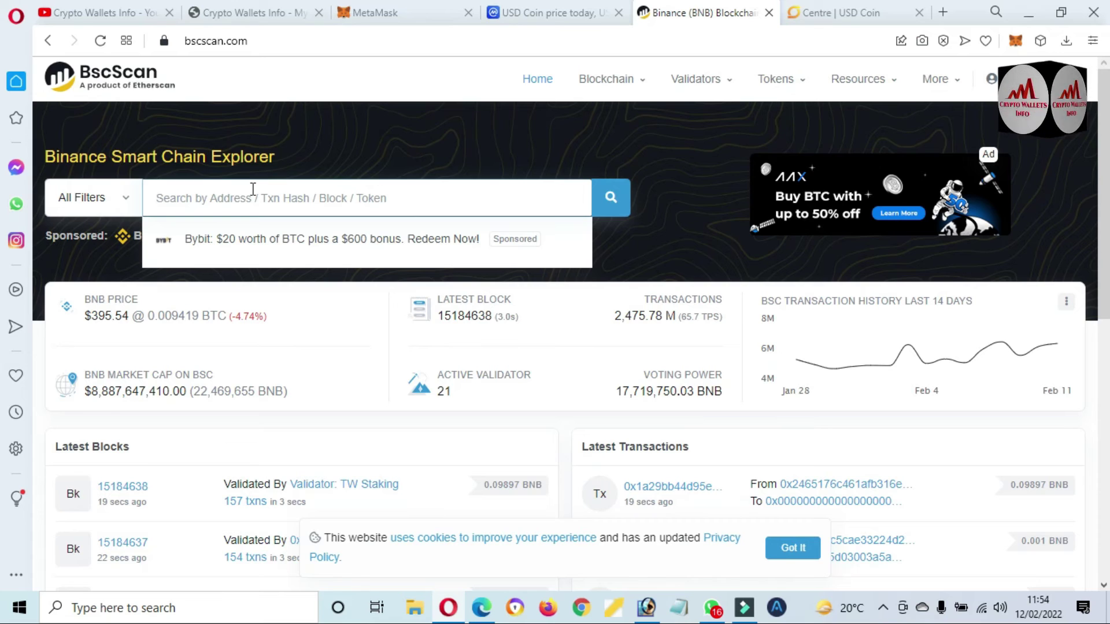
type("usdc")
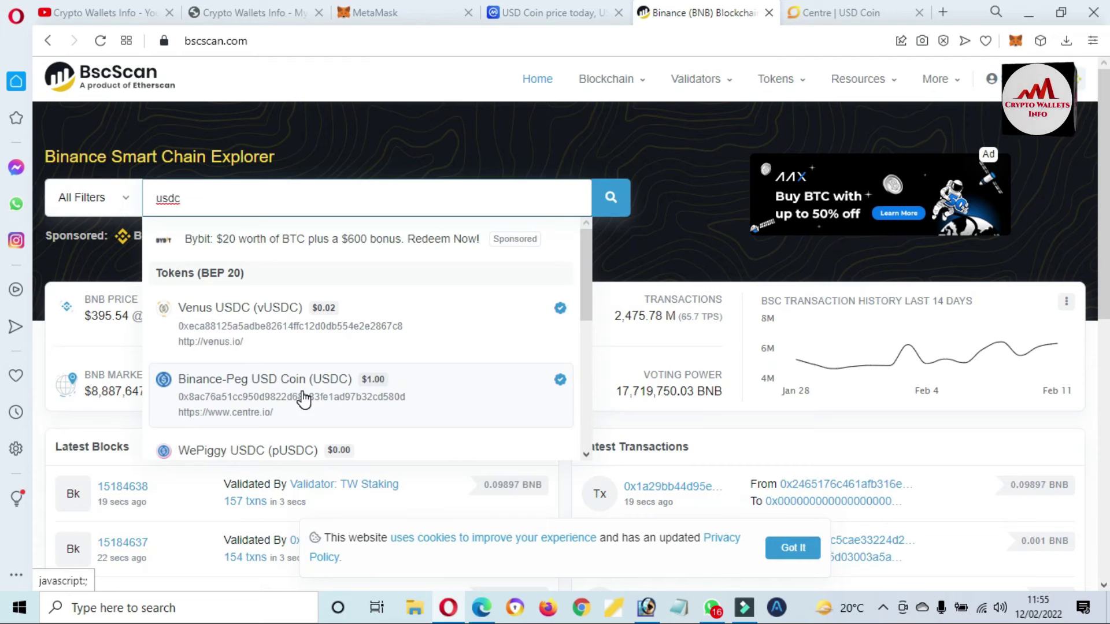
left_click(303, 398)
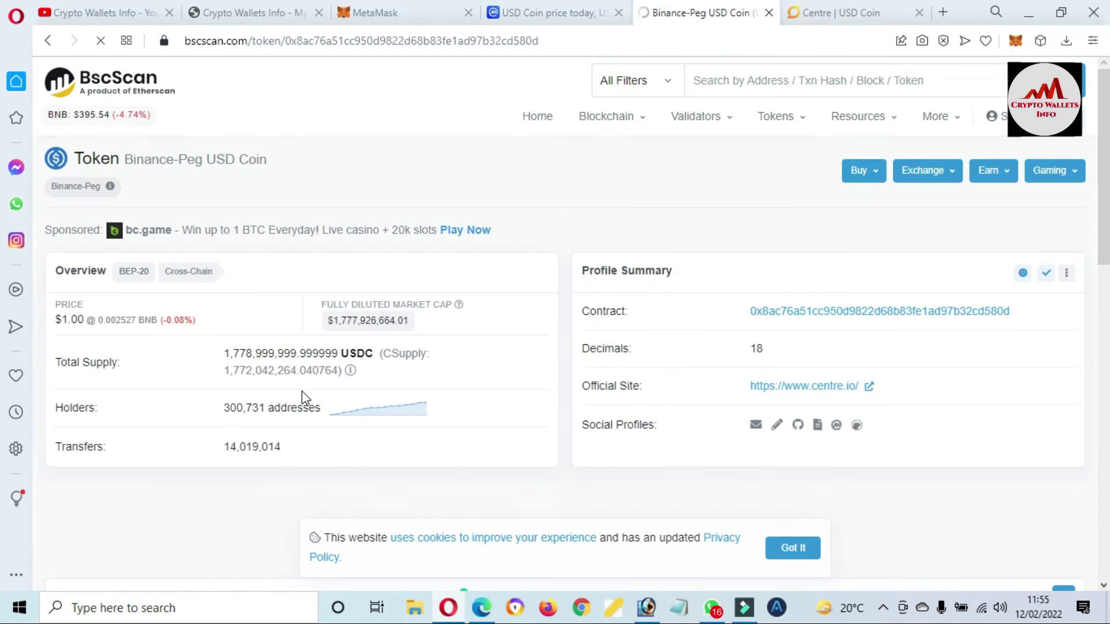
left_click_drag(744, 324, 1019, 301)
left_click(1026, 316)
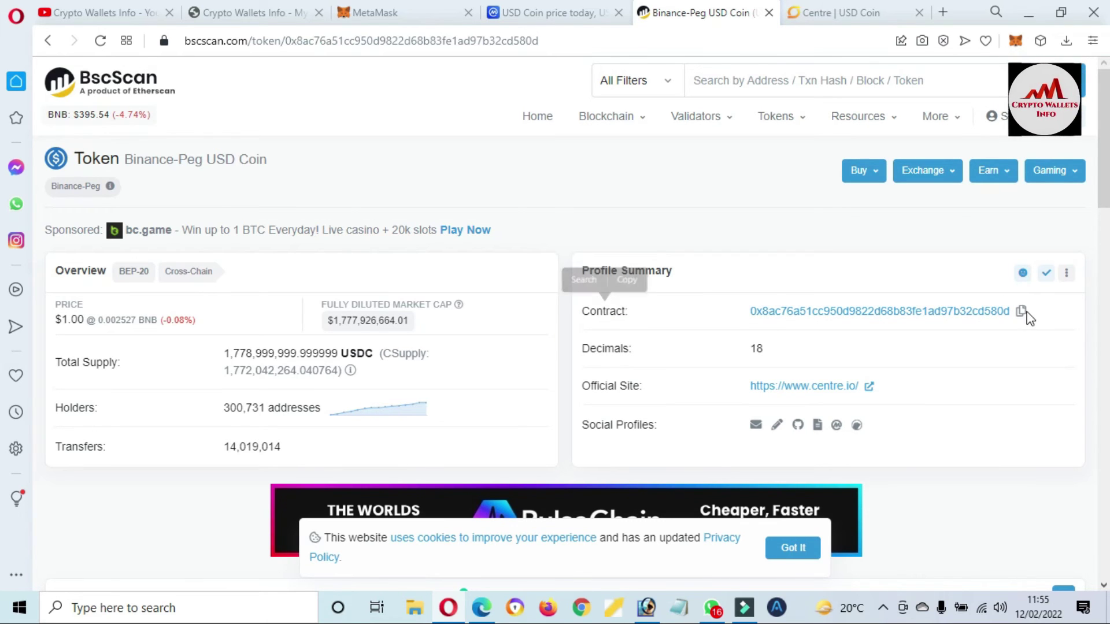
left_click(1022, 315)
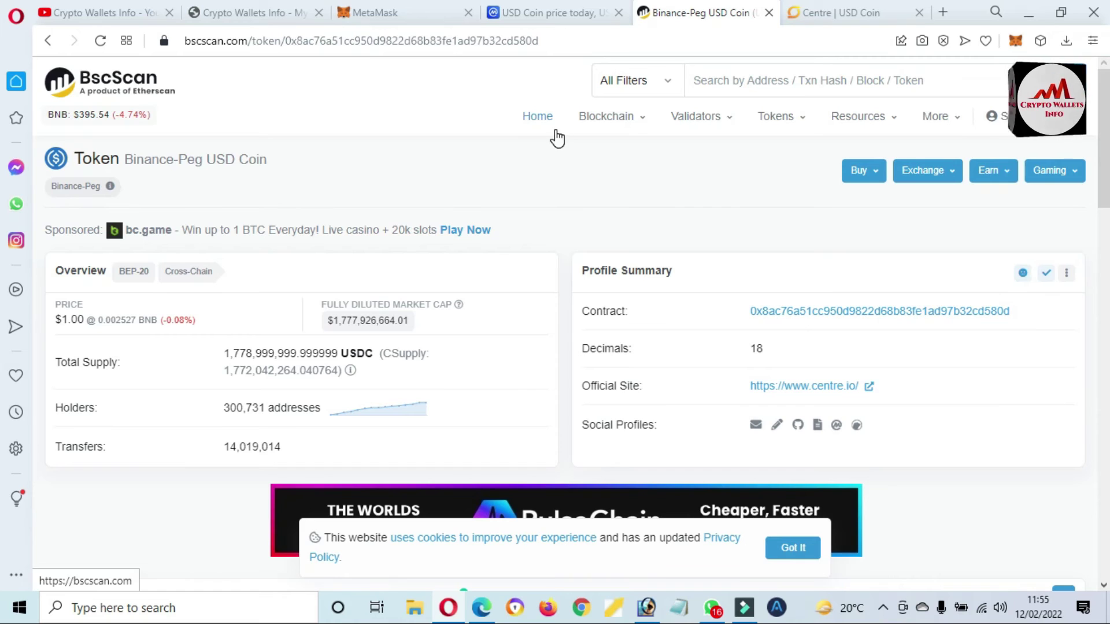
- Import USDC with 18 decimals into MetaMask as a custom token from the pasted BSC contract address
left_click(382, 9)
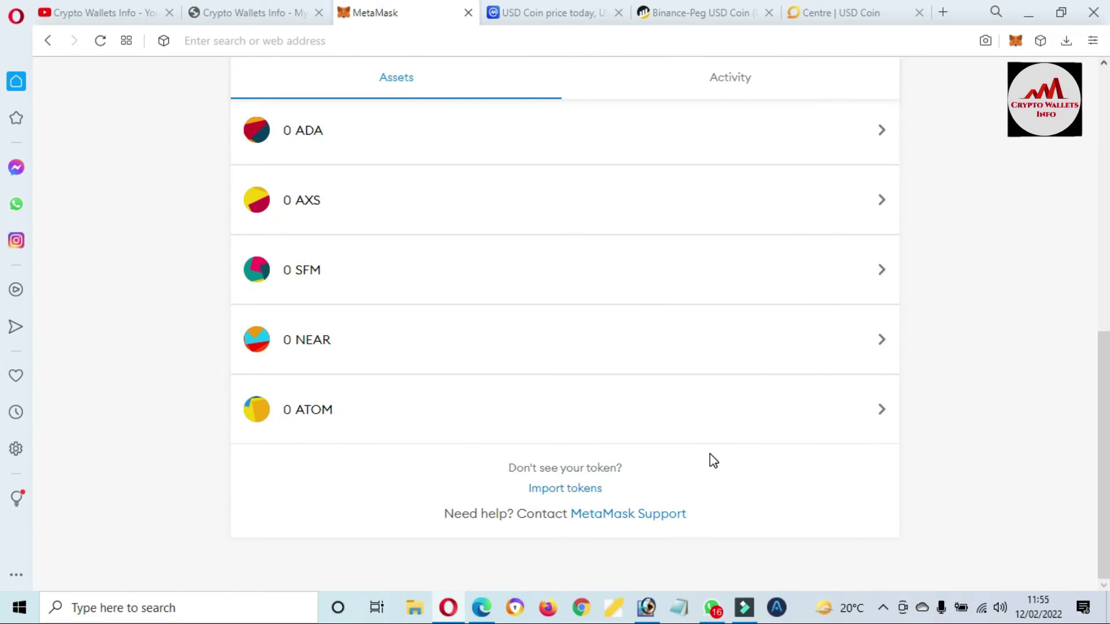
left_click(571, 490)
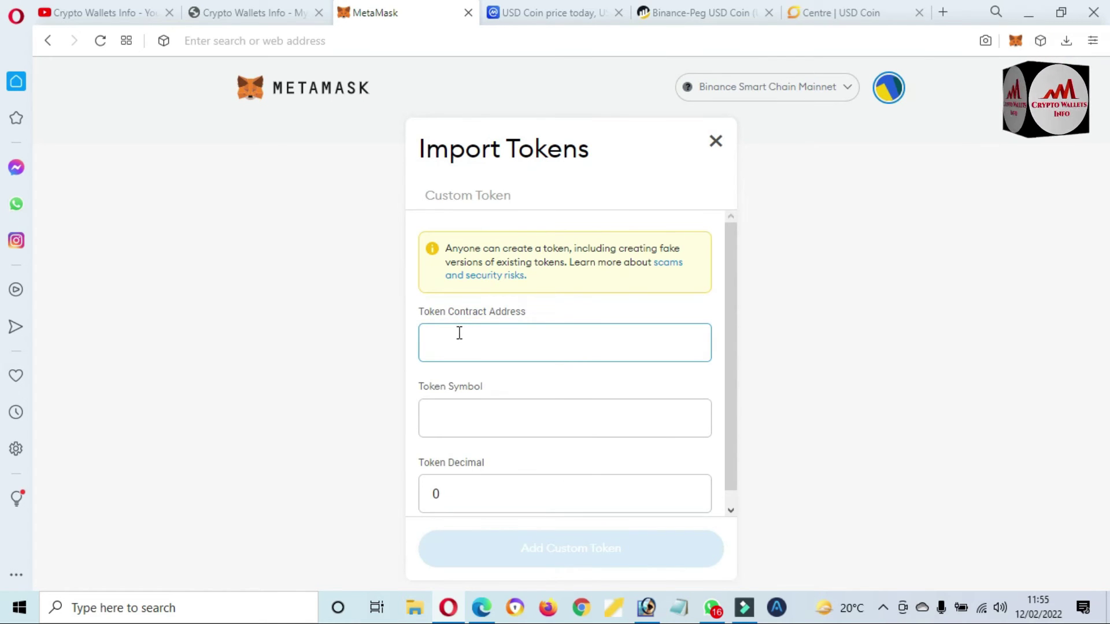
key("ctrl+v")
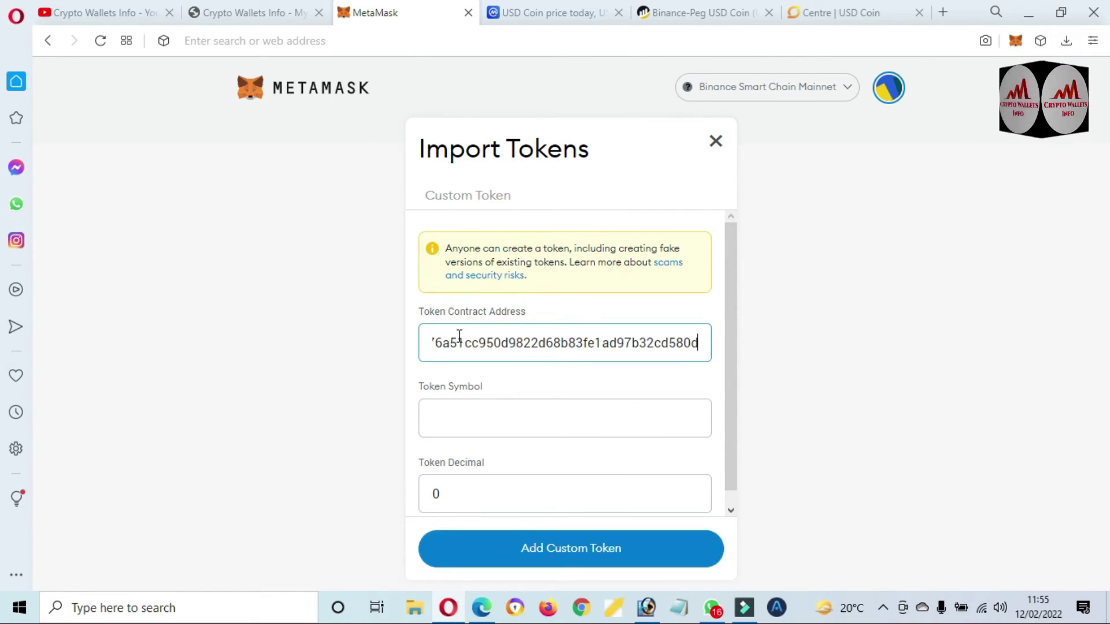
left_click(735, 374)
left_click_drag(737, 378, 734, 452)
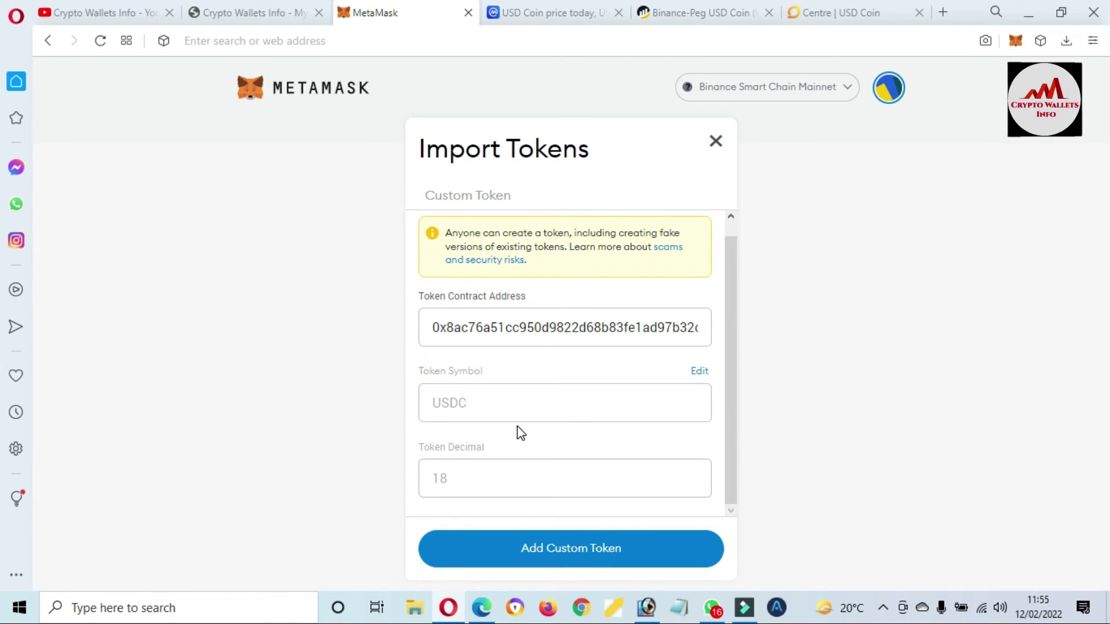
left_click_drag(489, 412, 428, 400)
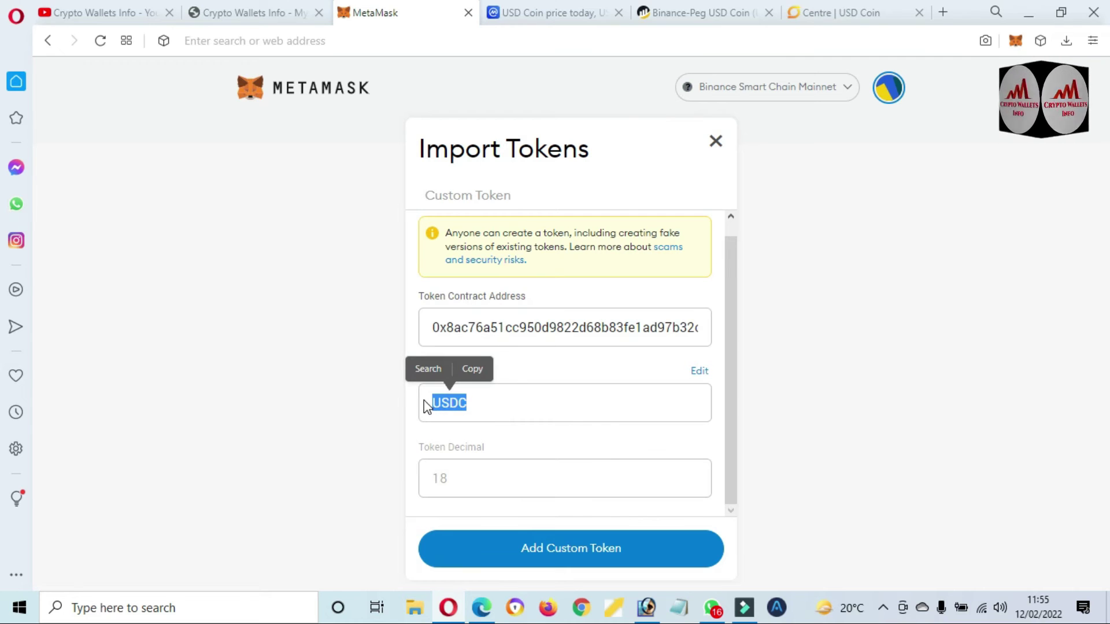
left_click(359, 485)
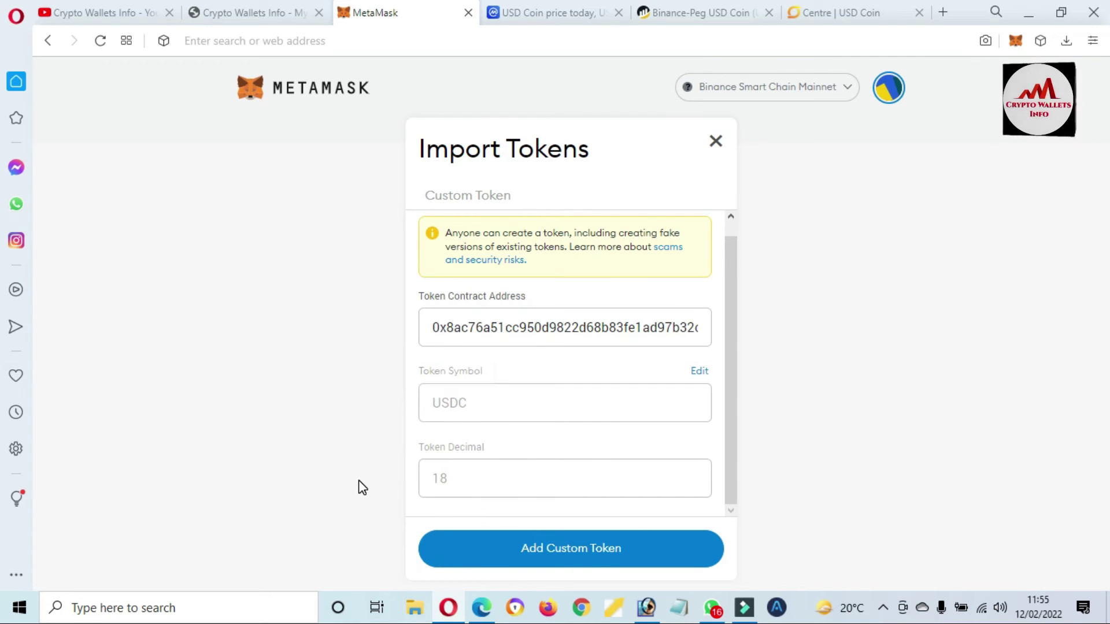
left_click(593, 556)
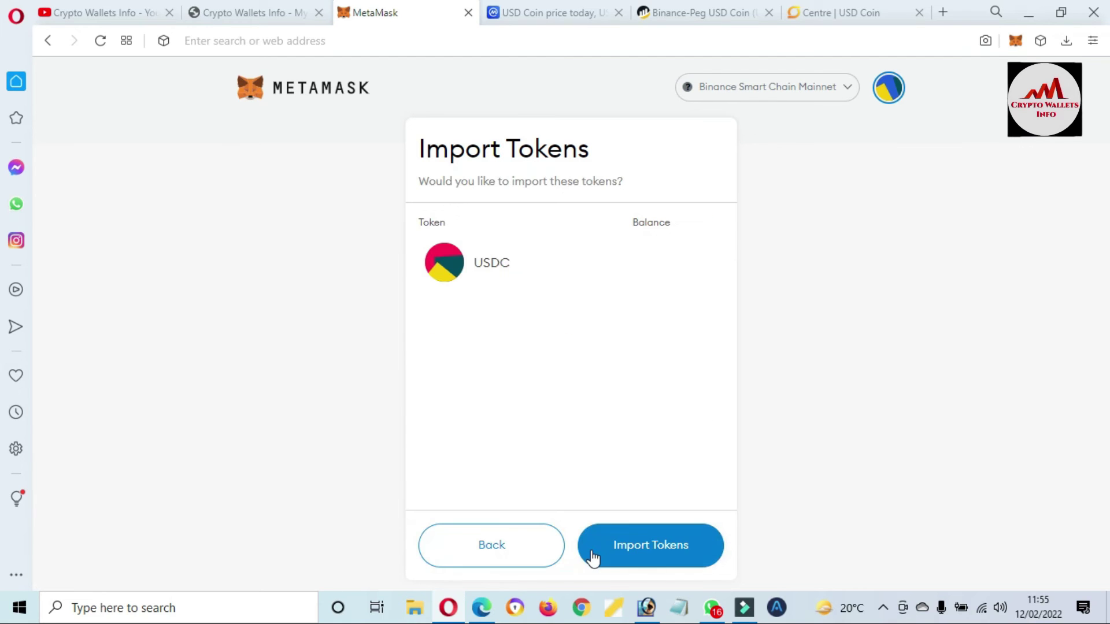
left_click(659, 555)
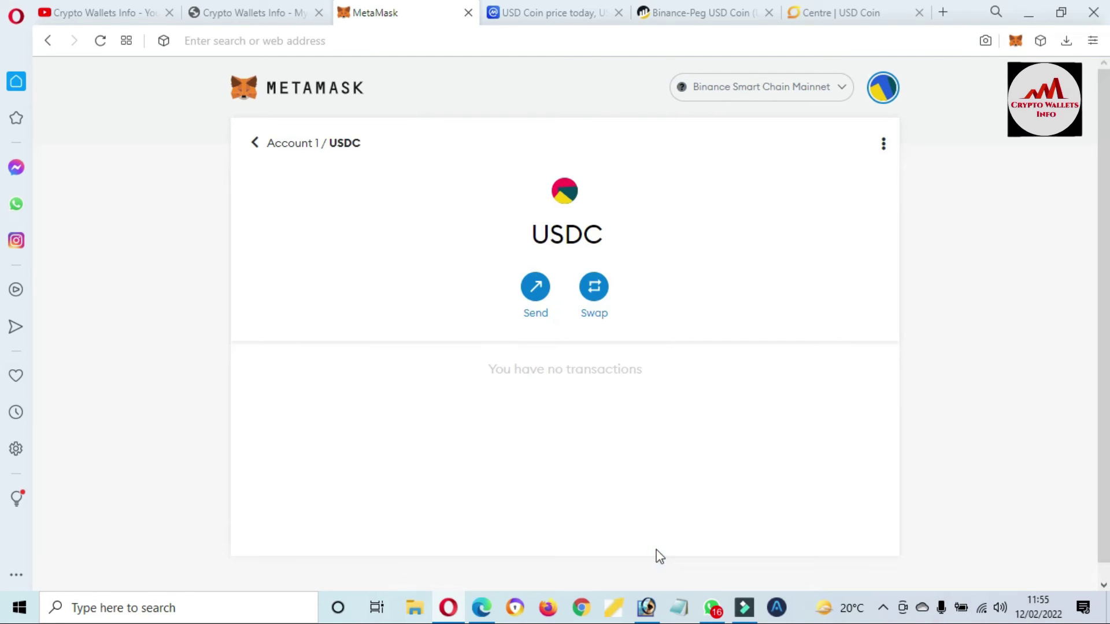
- Check the new 0 USDC entry below ATOM in the Binance Smart Chain asset list and open its token page
left_click(297, 149)
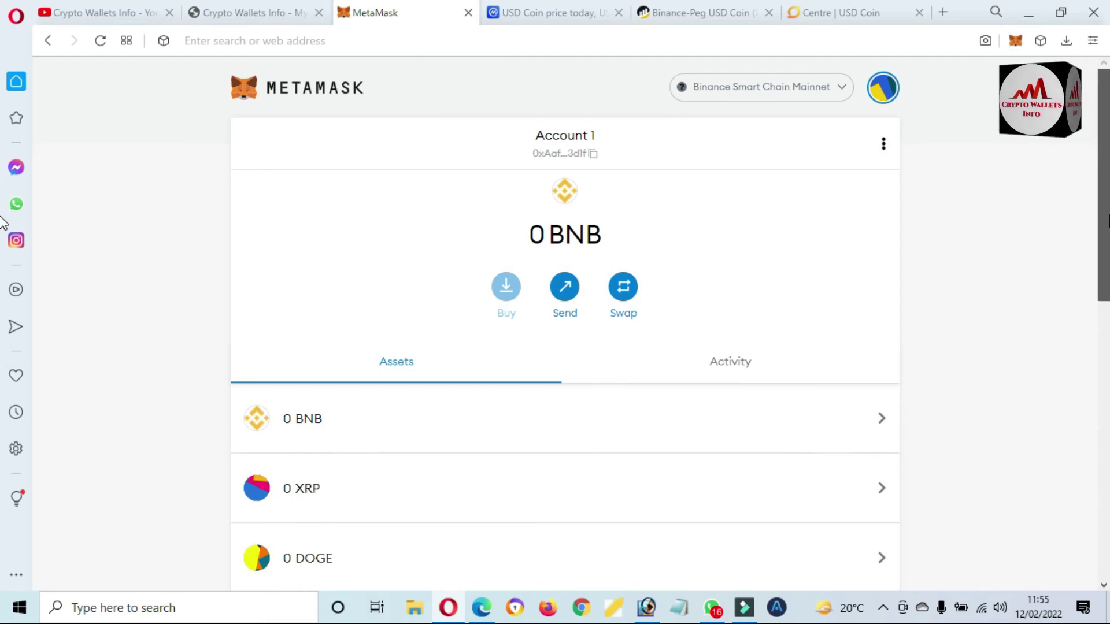
scroll(564, 347, "down", 5)
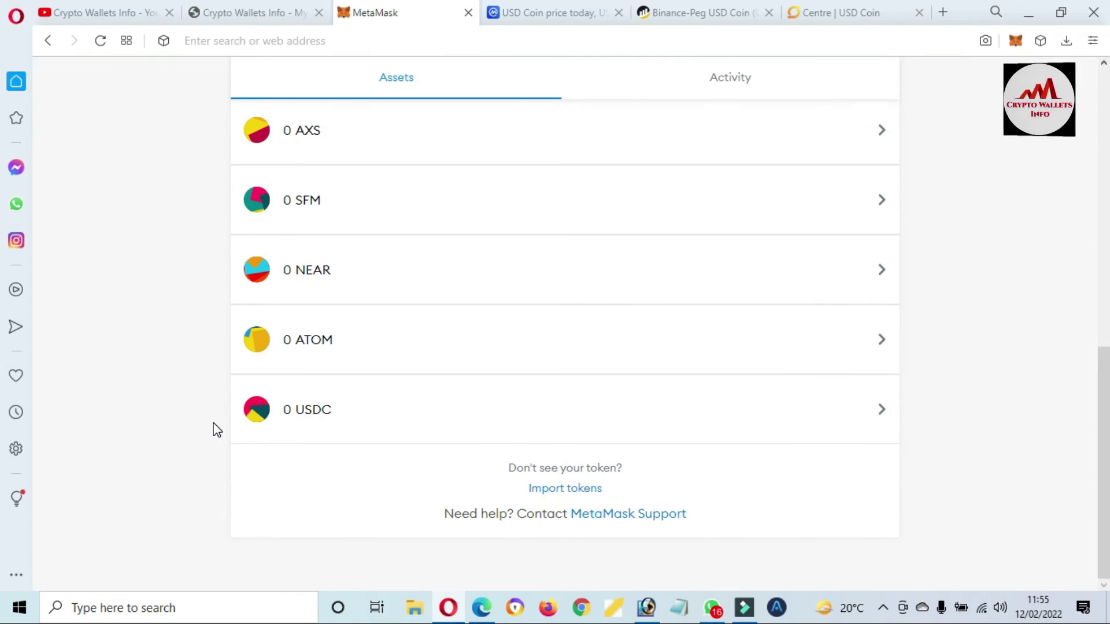
left_click_drag(215, 421, 332, 431)
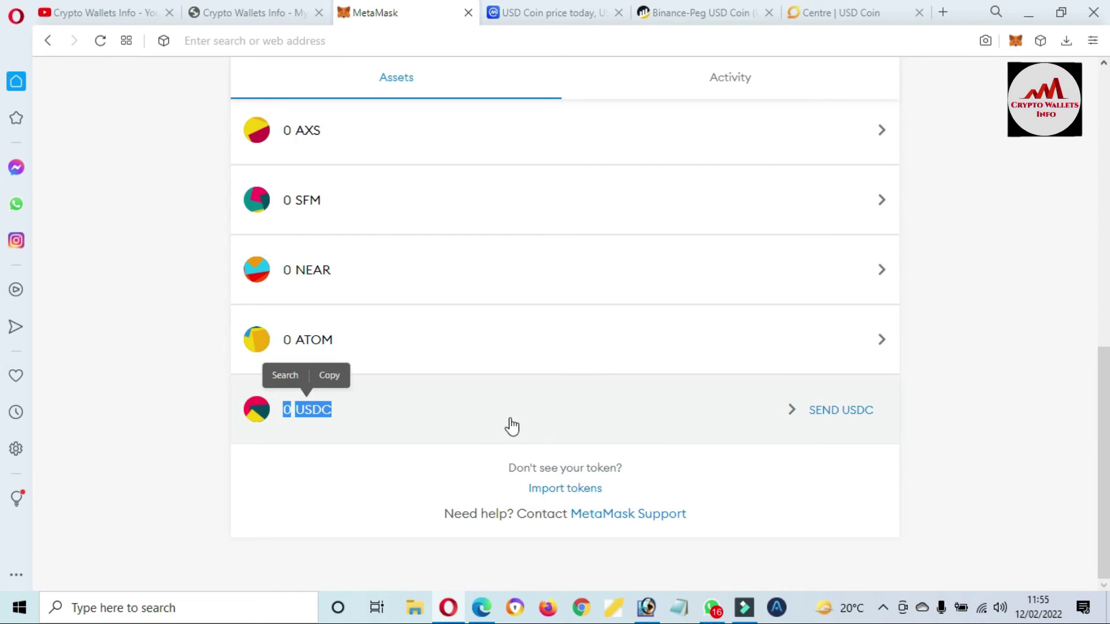
left_click_drag(1103, 494, 1102, 216)
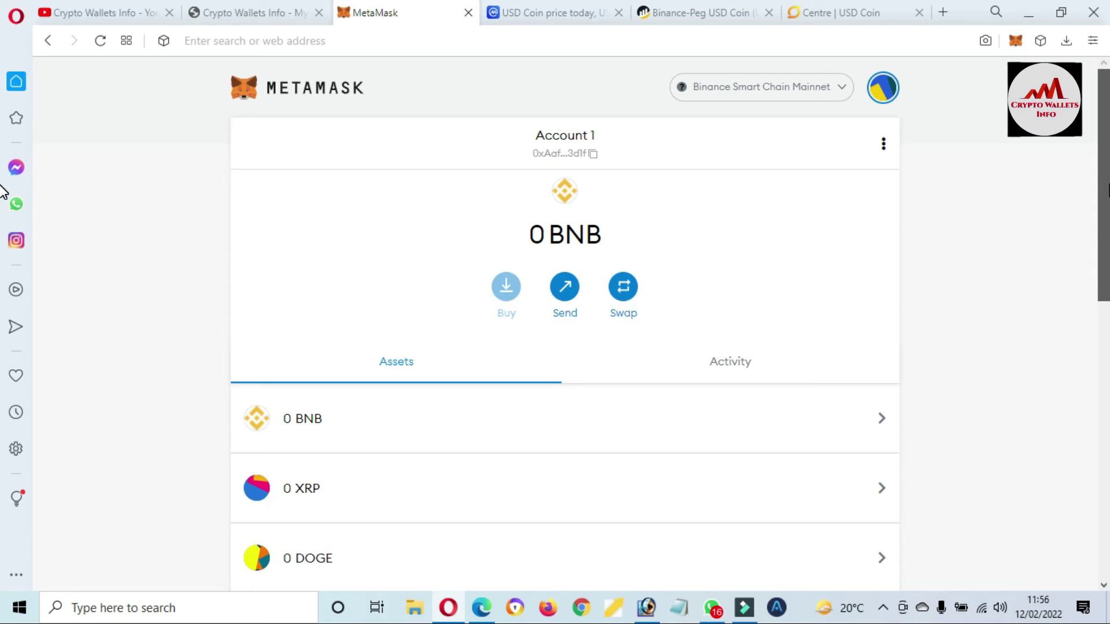
scroll(5, 197, "down", 5)
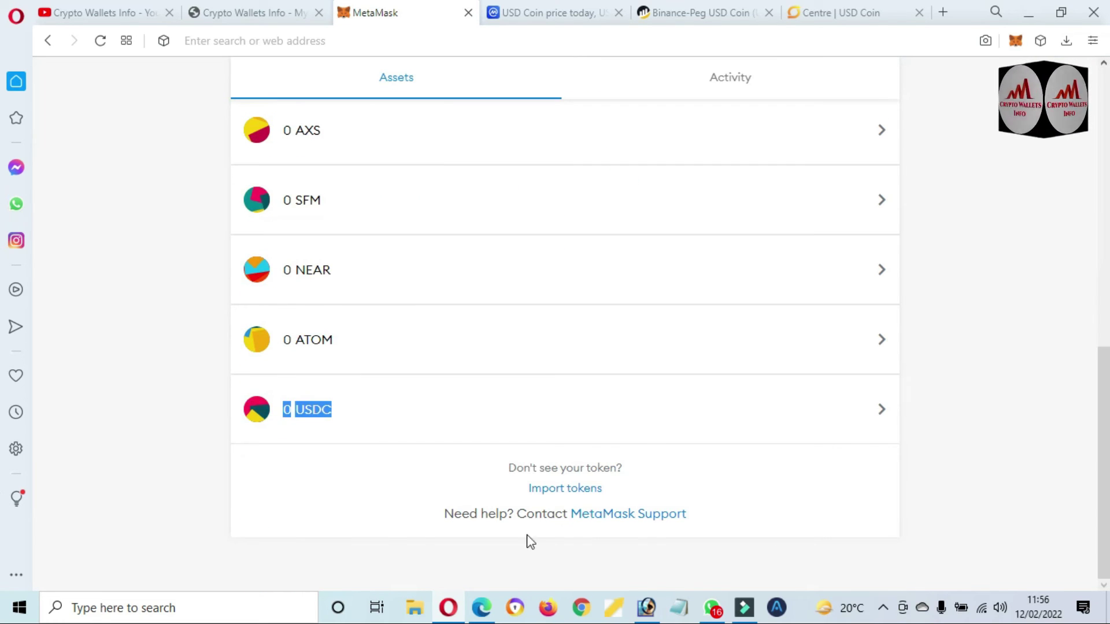
left_click(305, 470)
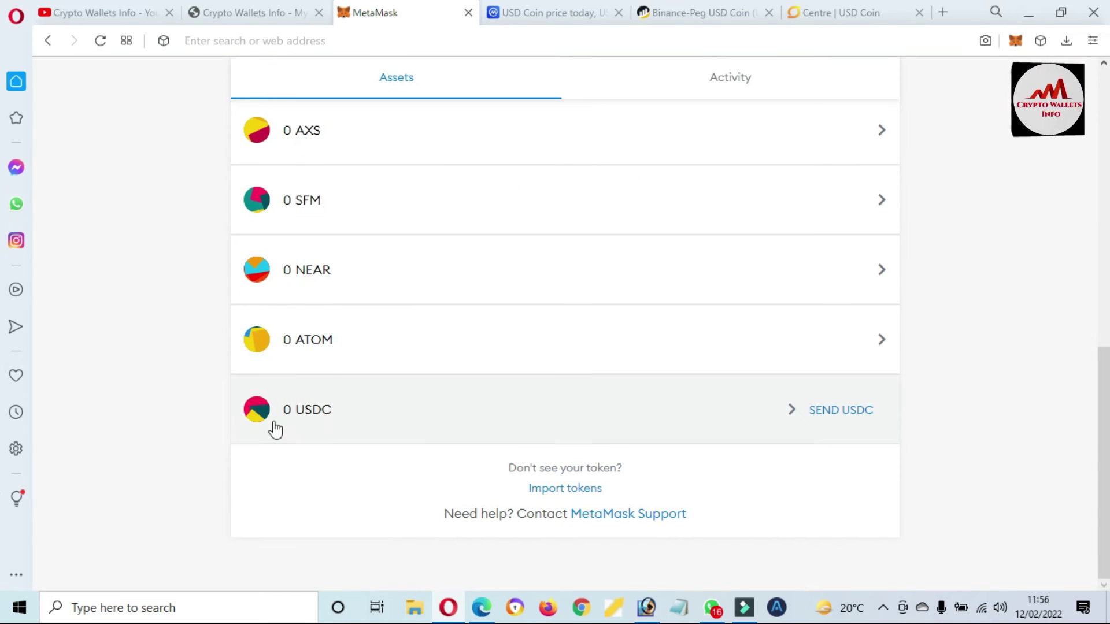
left_click(322, 408)
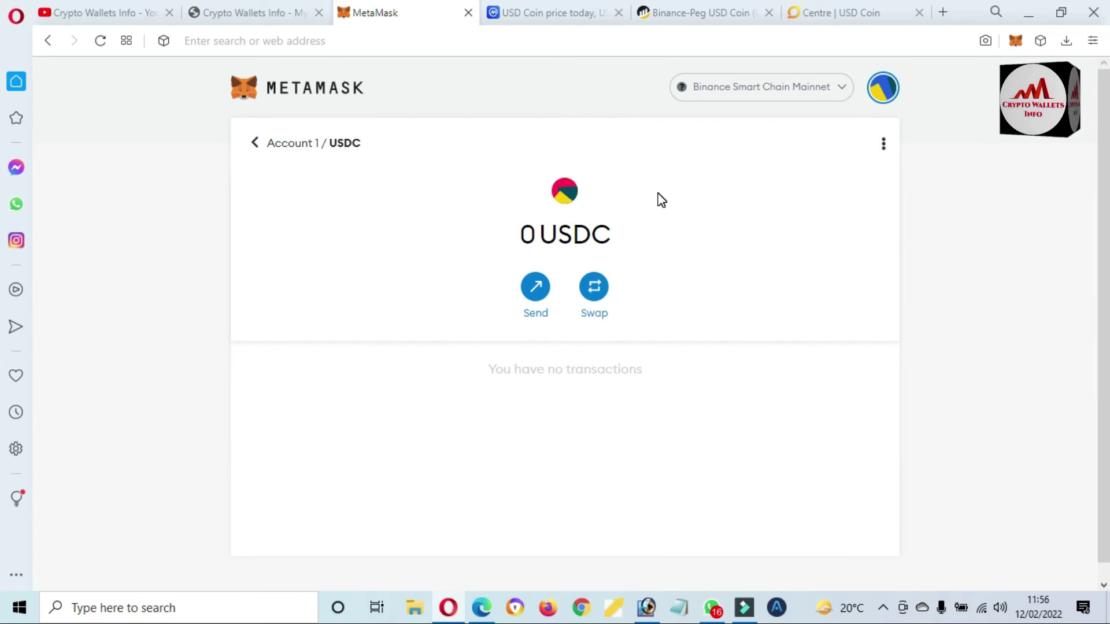
left_click(883, 144)
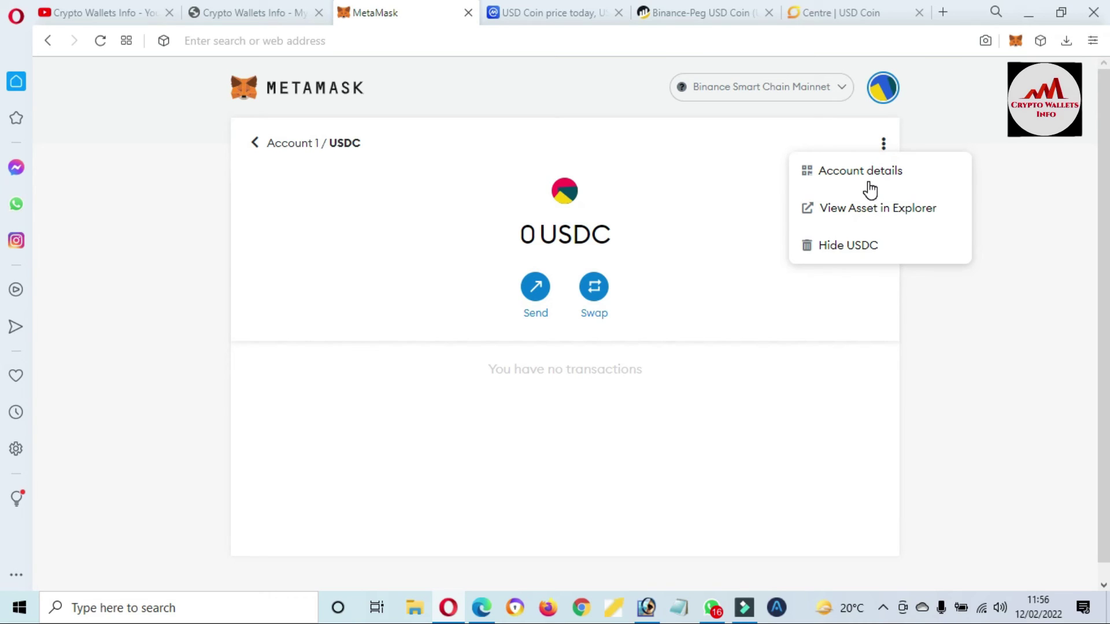
left_click(855, 170)
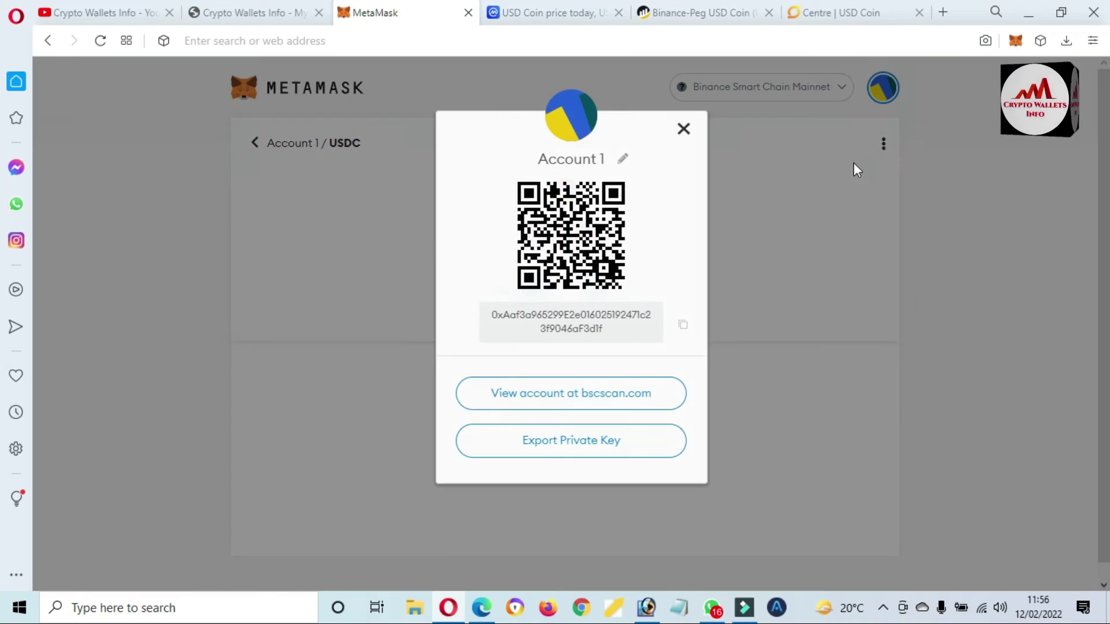
left_click(603, 445)
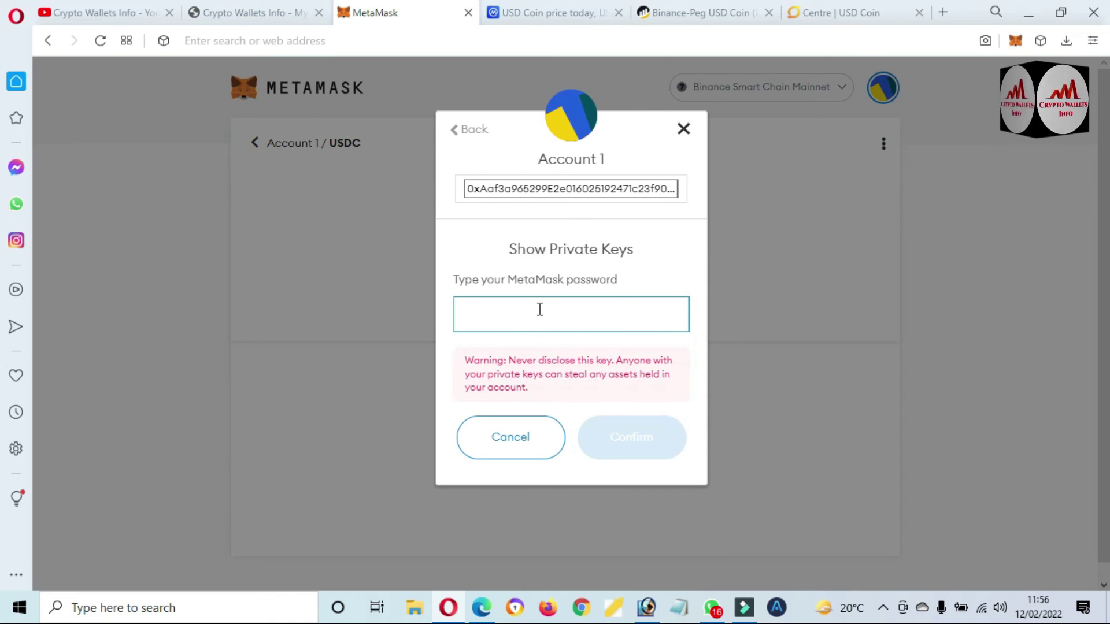
left_click(534, 441)
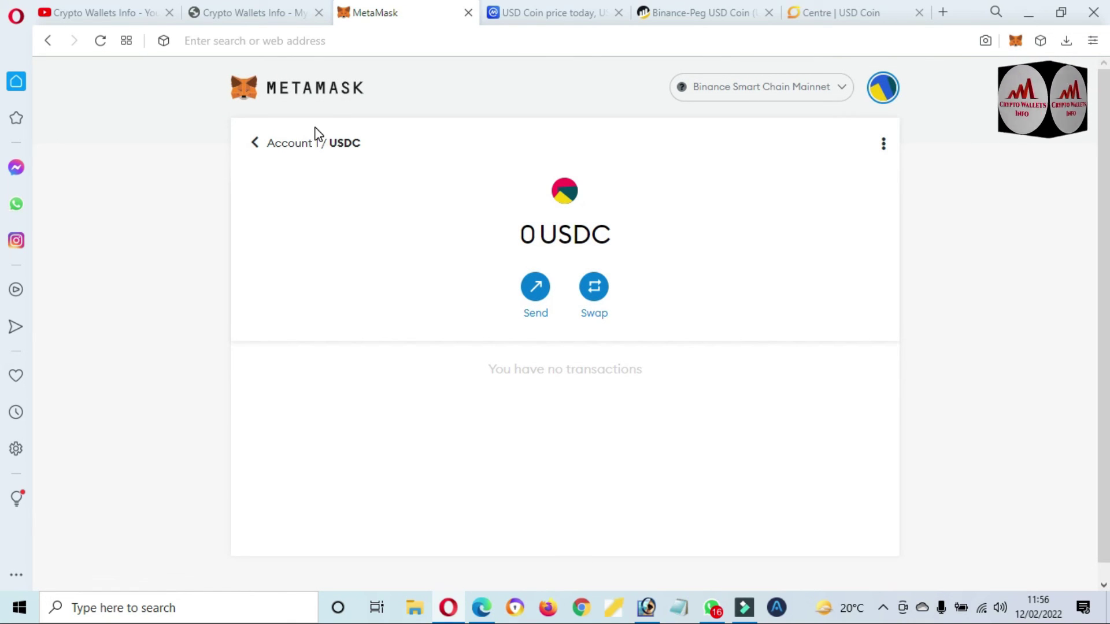
- Go back from the Account 1 / USDC page to the Account 1 overview
left_click(255, 142)
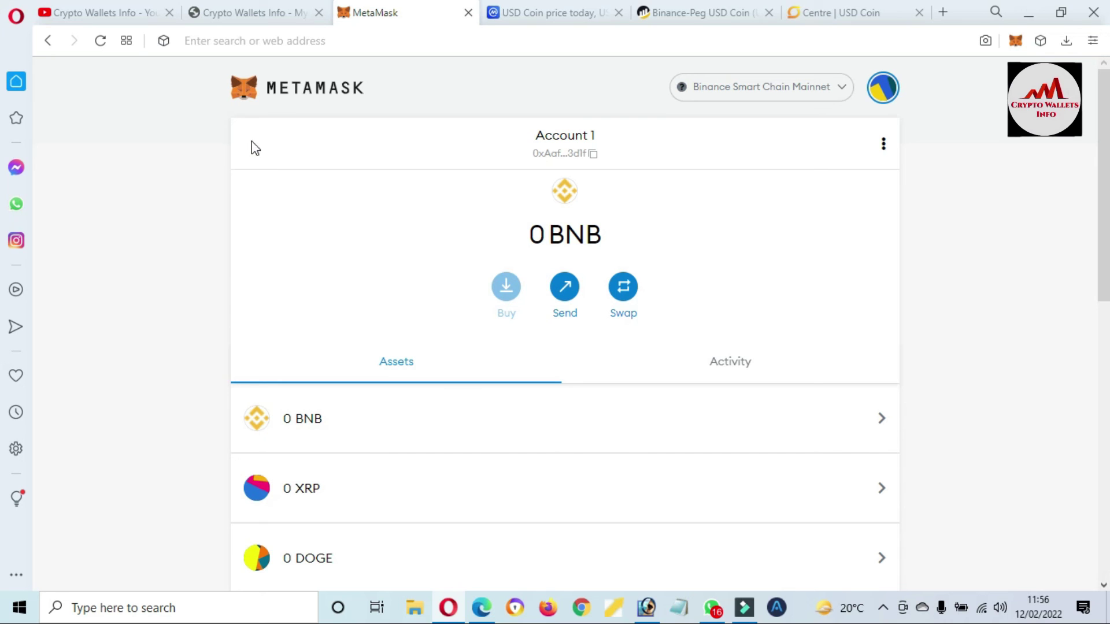
- Highlight the Crypto Wallets Info channel name on YouTube, then return to the cryptowalletsinfo.com tab
left_click(123, 10)
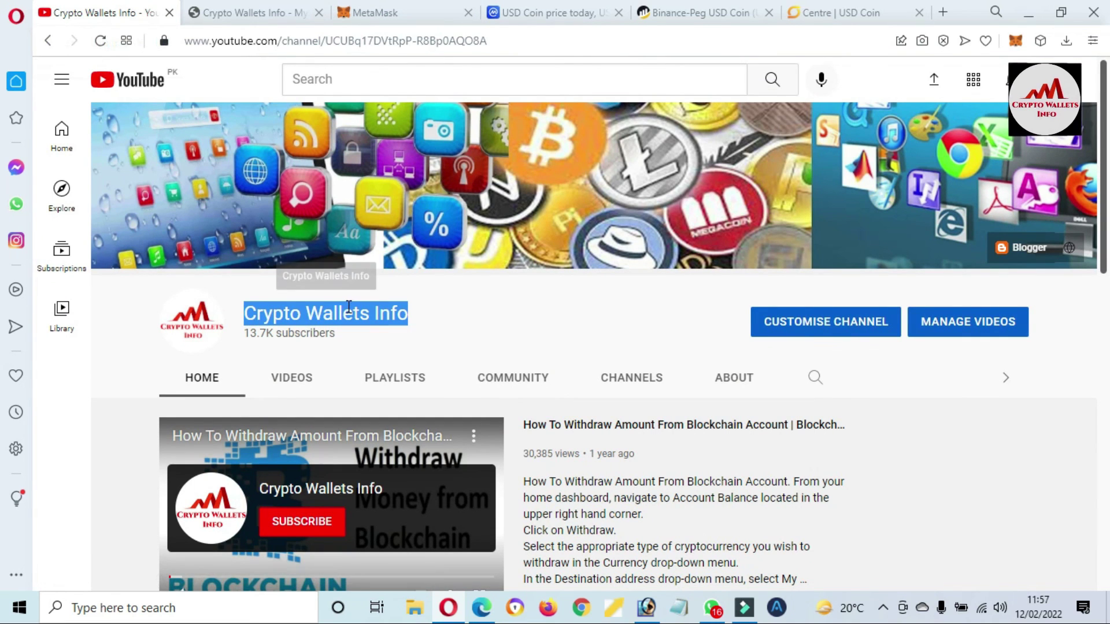
left_click(436, 316)
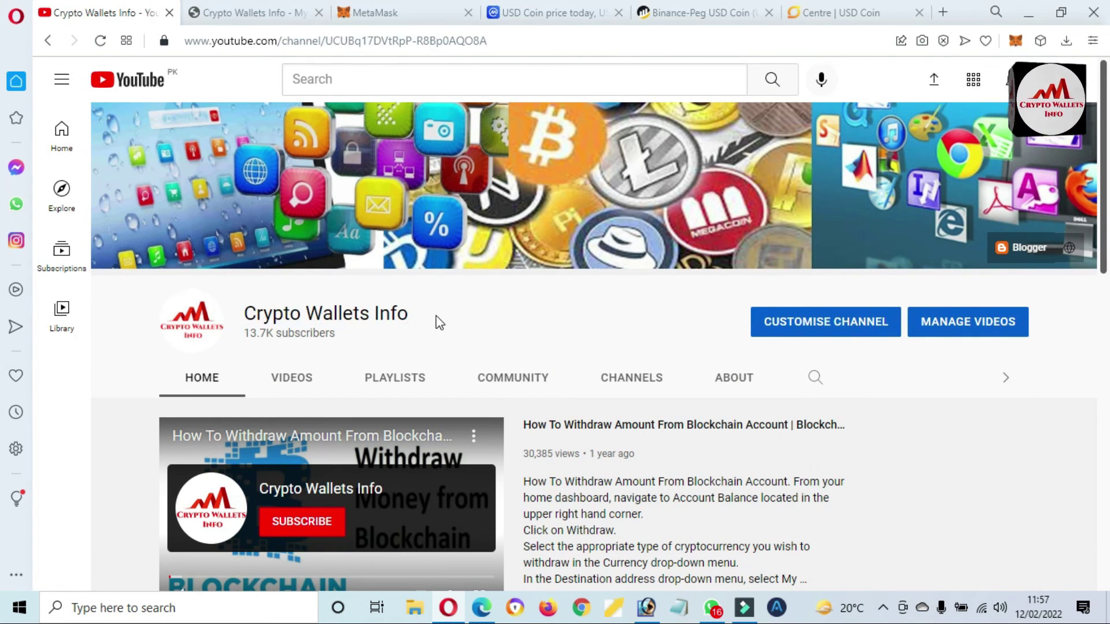
left_click_drag(436, 316, 250, 313)
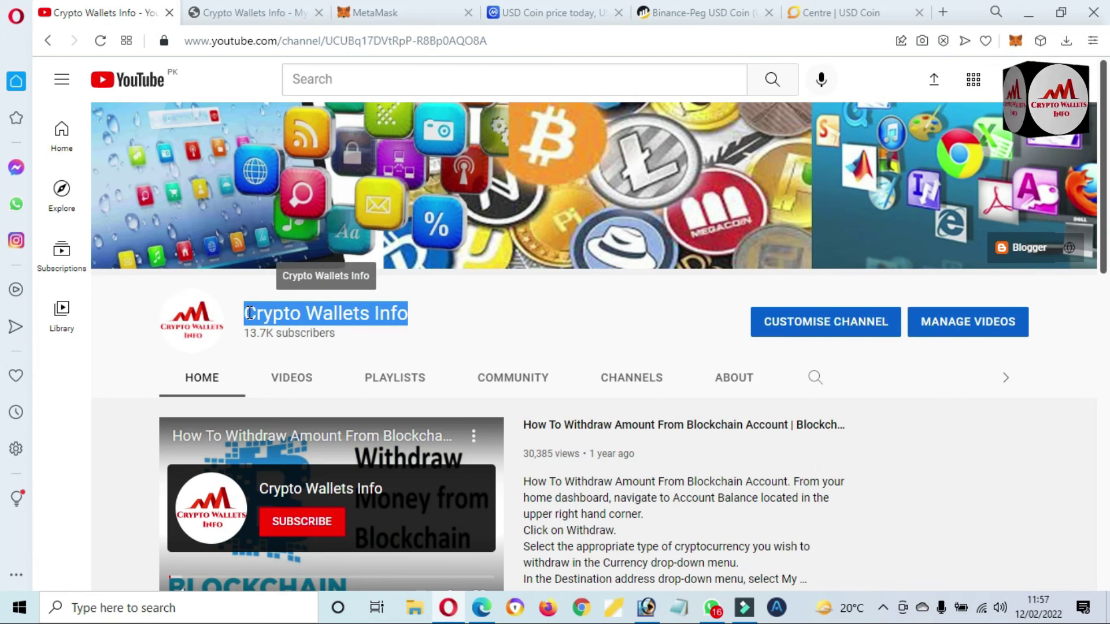
left_click(243, 8)
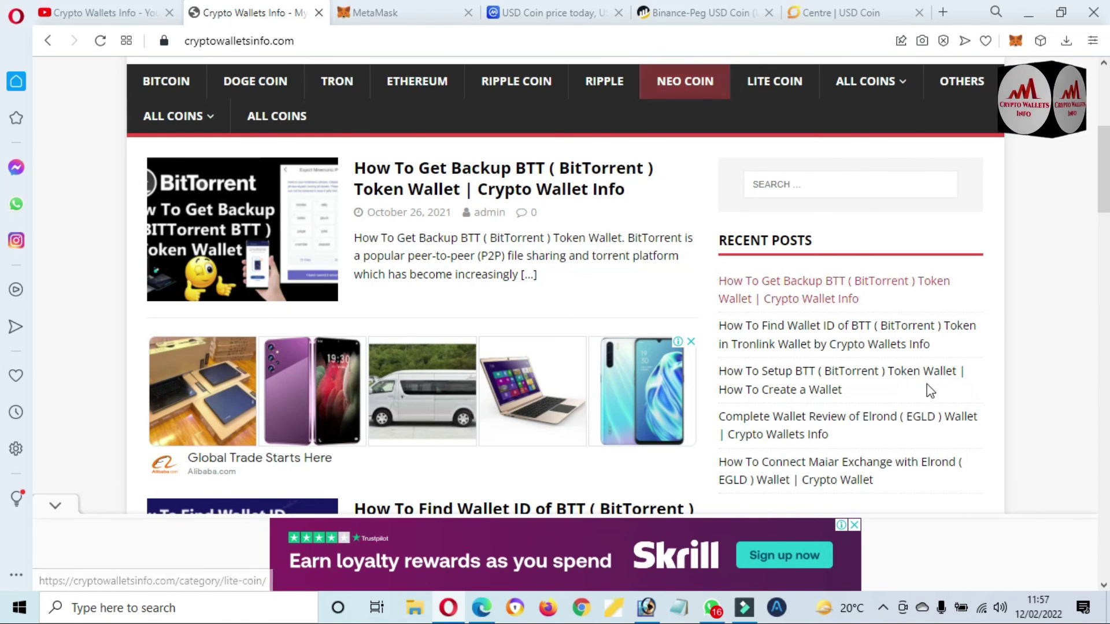
- Show the hidden taskbar icons and open the screen recorder's Open/Quit recorder options
left_click(885, 612)
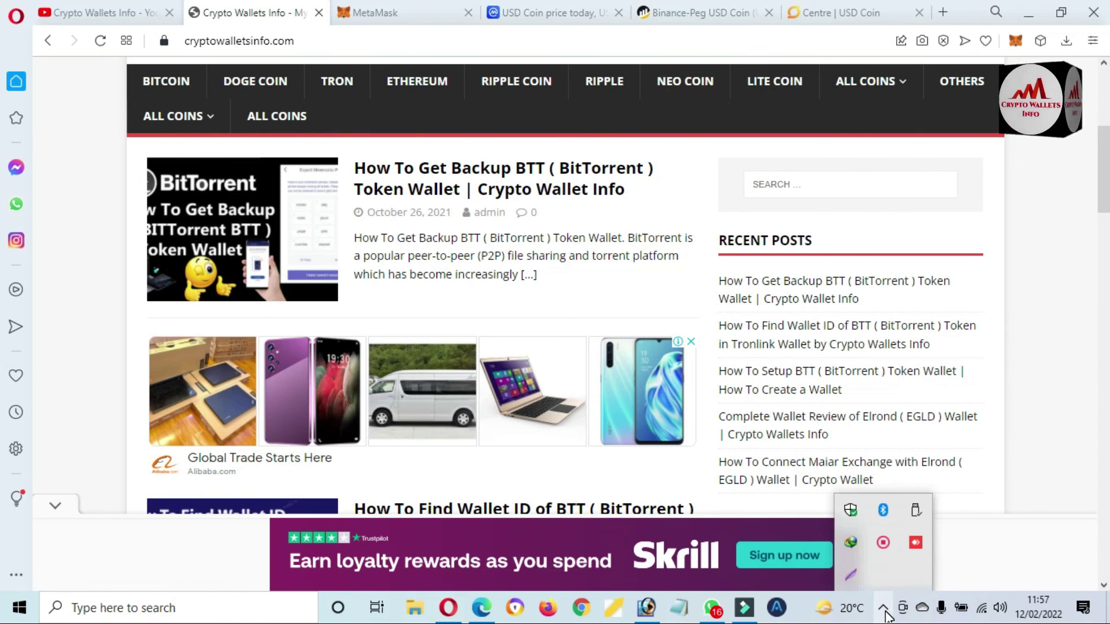
right_click(884, 545)
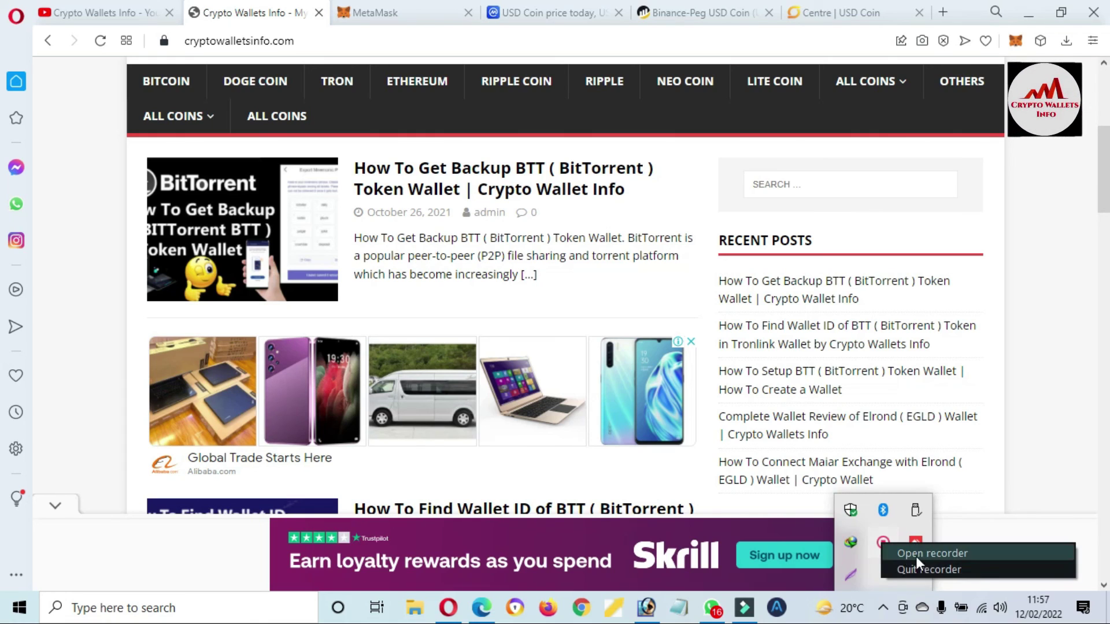